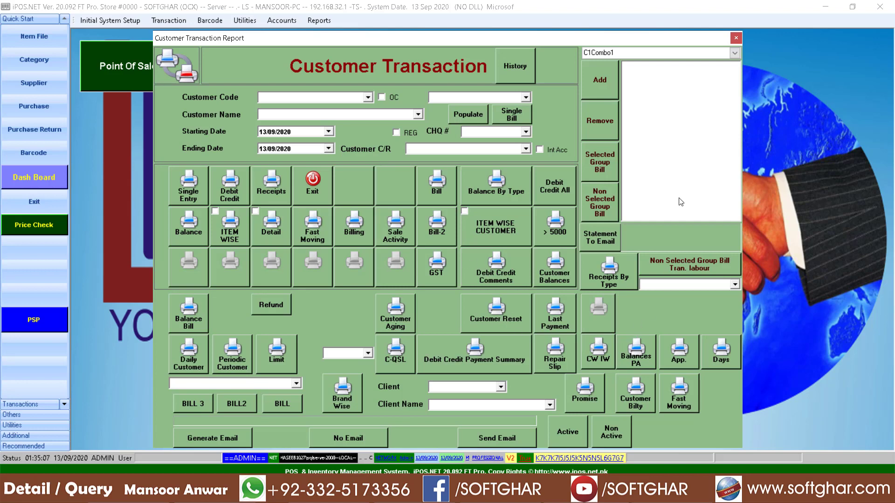
- Leave the Customer Transaction report, view the Supplier Transaction Detail report form, and exit it
left_click(736, 38)
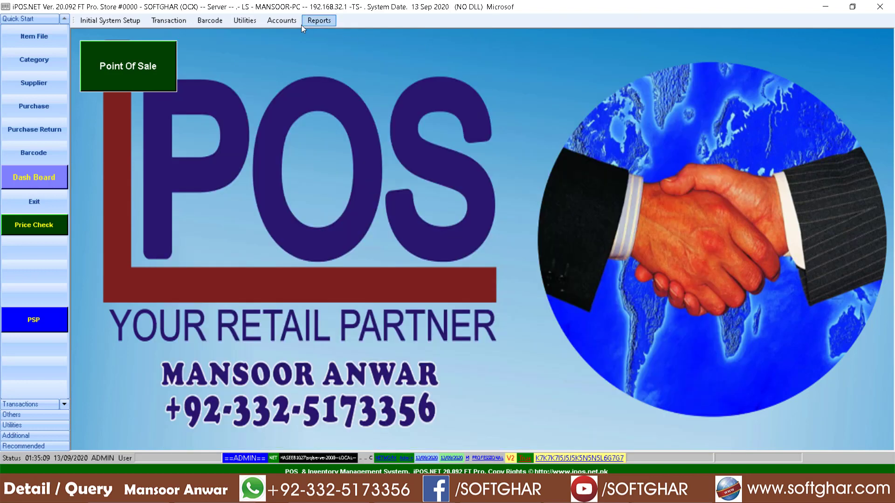
left_click(319, 20)
mouse_move(362, 86)
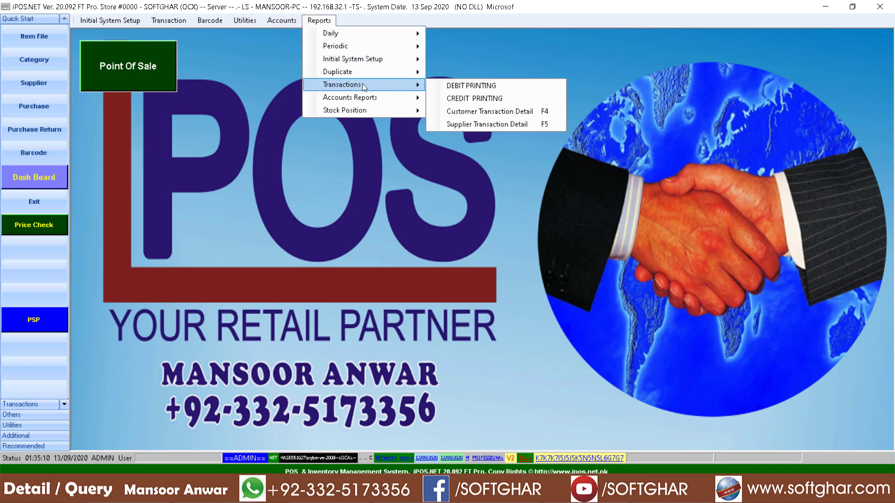
left_click(512, 125)
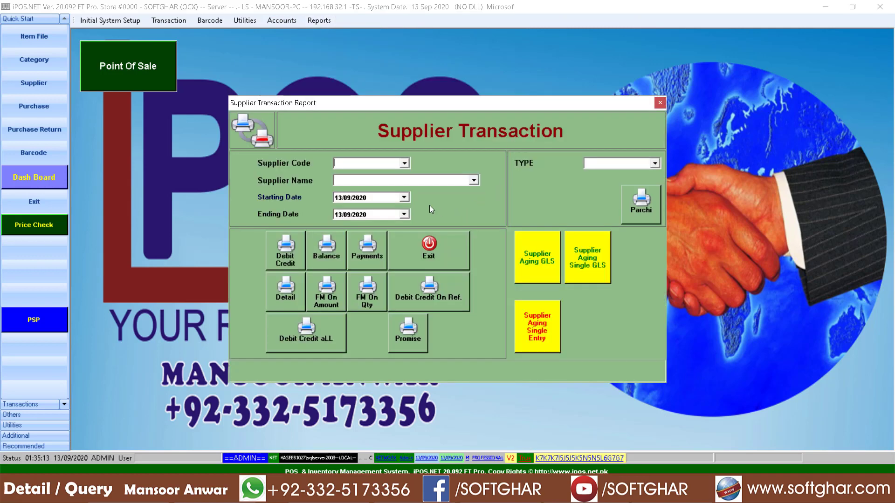
left_click(458, 257)
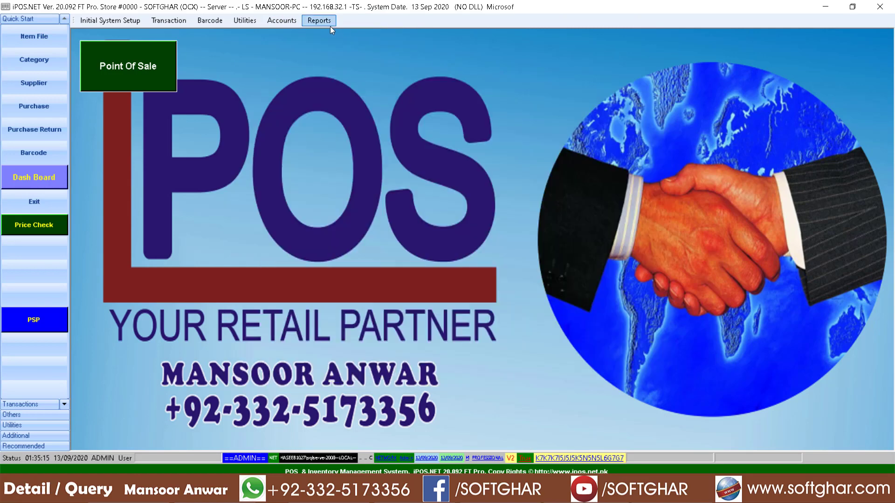
- View the Expense Report form from the accounts reports and exit it
left_click(331, 25)
mouse_move(373, 97)
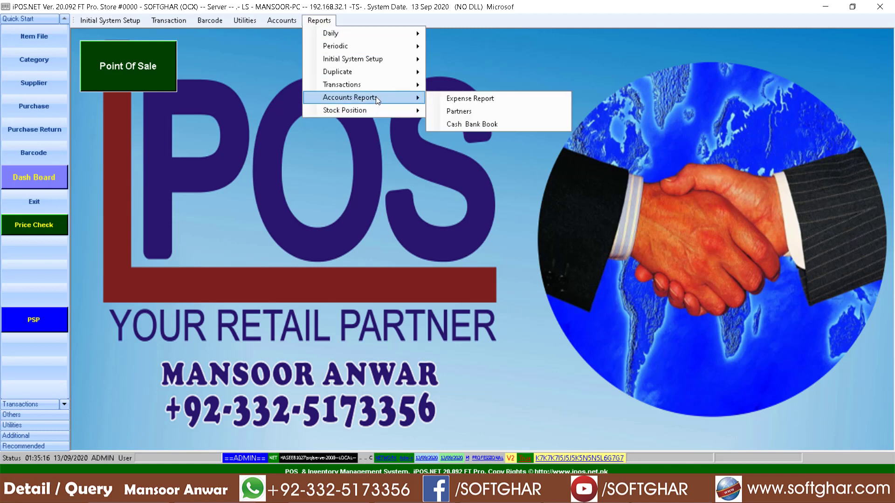
left_click(501, 98)
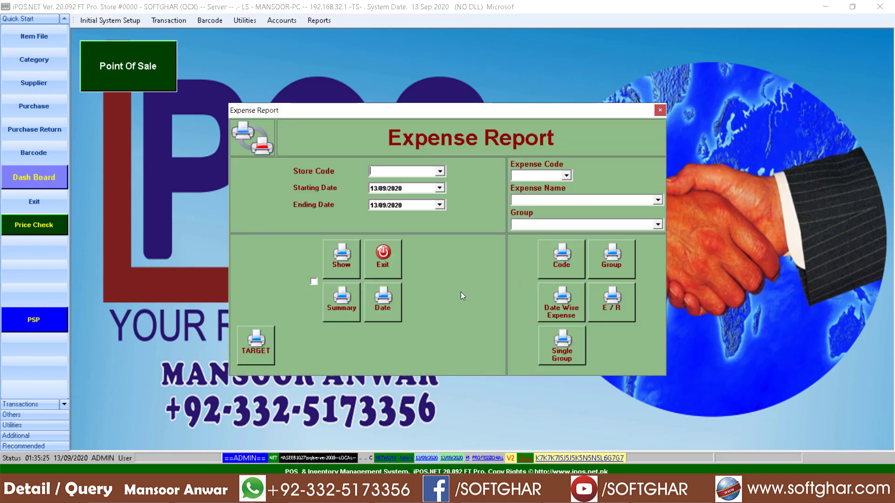
left_click(378, 257)
- View the Partners transaction report form from the accounts reports and exit it
left_click(320, 20)
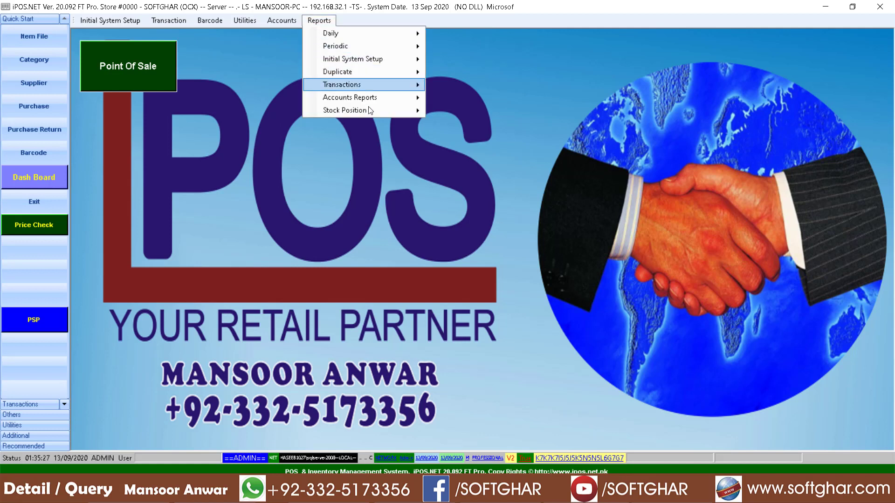
mouse_move(392, 100)
left_click(477, 111)
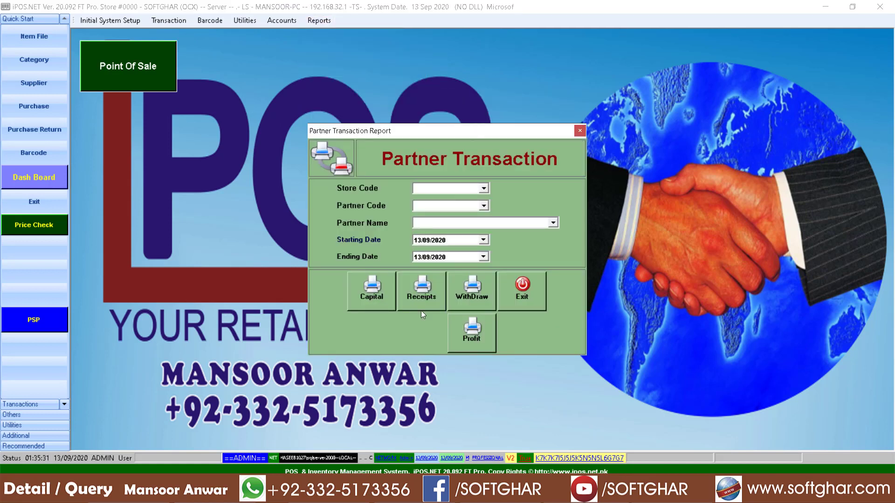
left_click(522, 296)
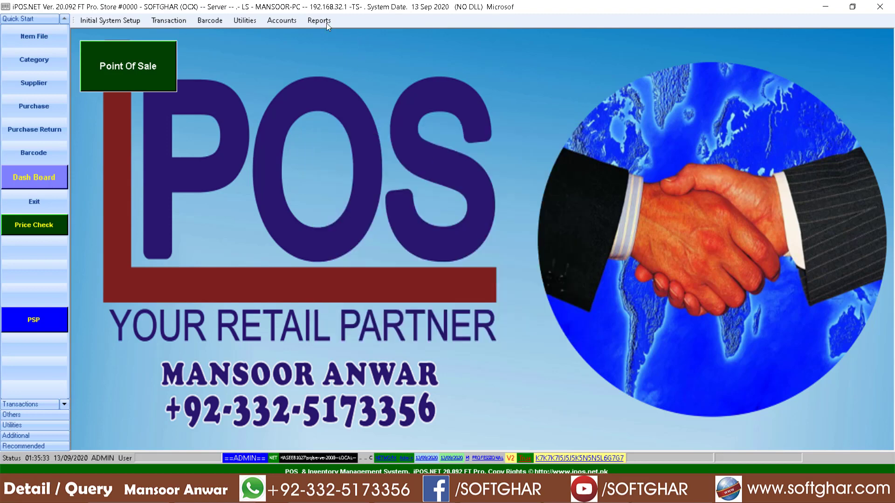
- View the Cash Bank Book report form from the accounts reports and exit it
left_click(319, 20)
mouse_move(363, 97)
left_click(482, 124)
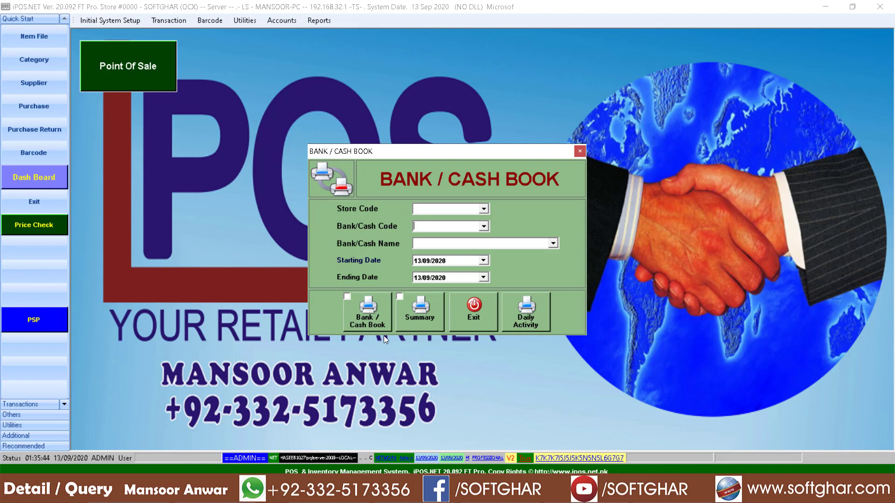
left_click(464, 307)
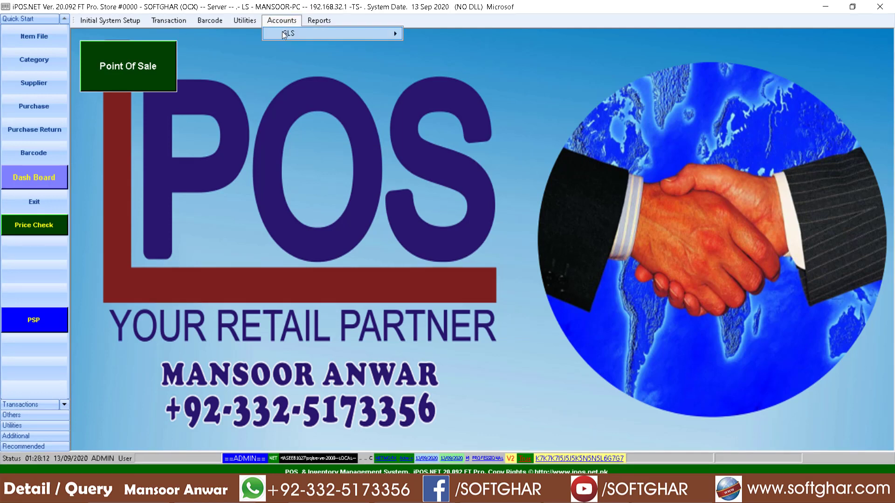
- Open the GLS Chart Of Accounts and expand its Asset, Liabilities, Current Liabilities, Income and Expenses groups
mouse_move(283, 34)
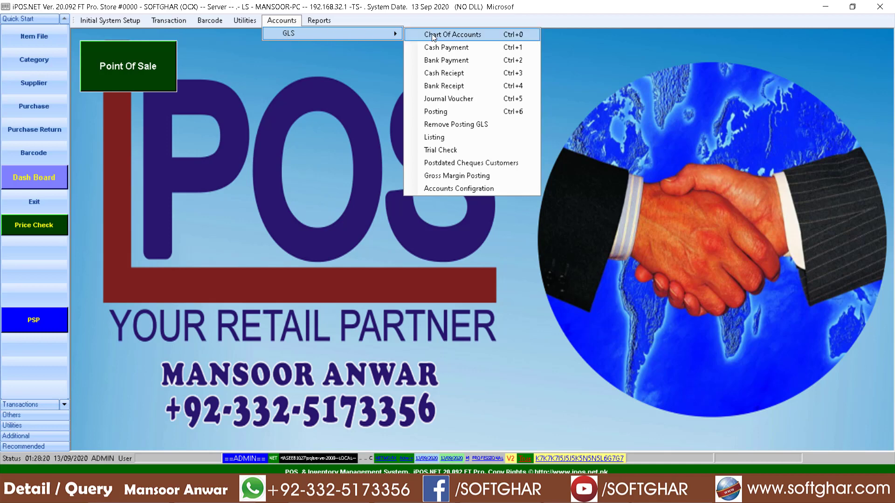
left_click(455, 35)
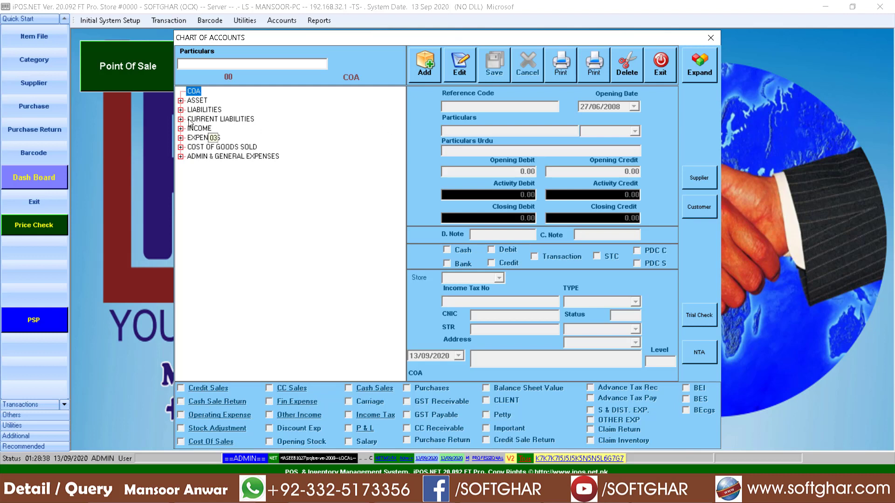
left_click(181, 101)
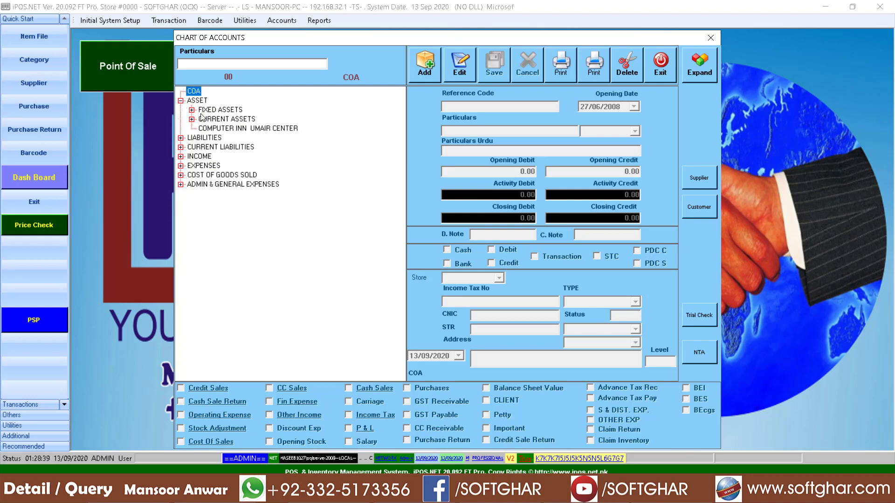
left_click(181, 138)
left_click(181, 195)
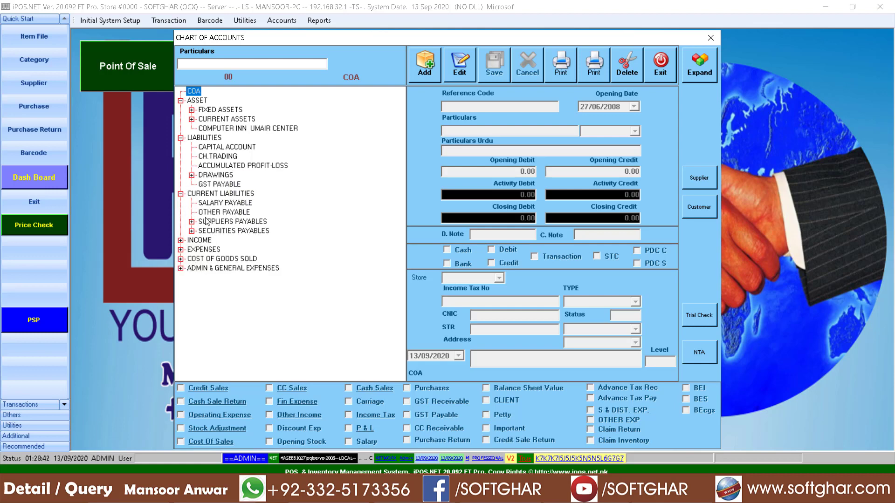
left_click(180, 241)
double_click(204, 315)
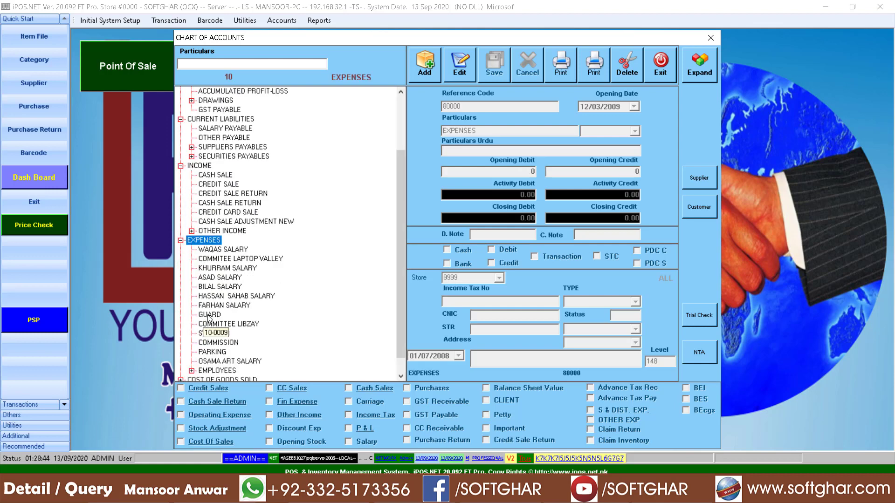
- Expand Suppliers Payables under Current Liabilities and display the TEST SUPPLIER account's details
double_click(233, 147)
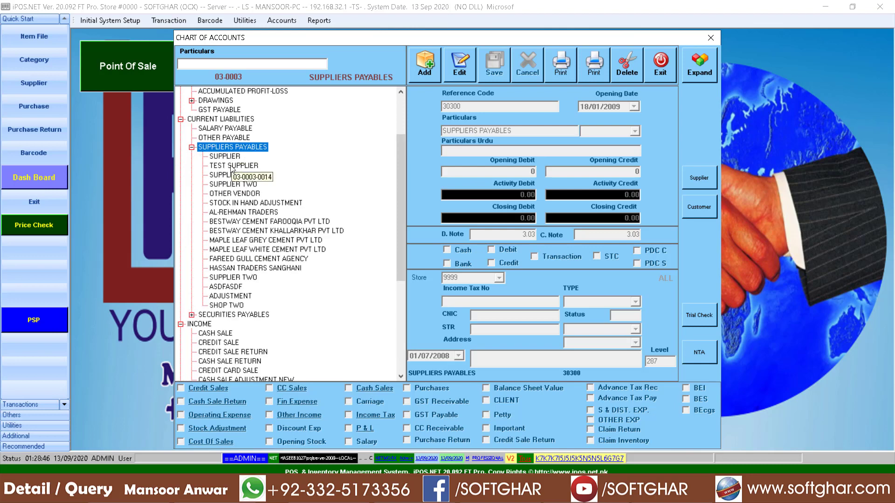
left_click(233, 165)
- Examine Other Advances & Receivable under Current Assets, and collapse the Current Assets and Liabilities groups
scroll(240, 261, "up", 3)
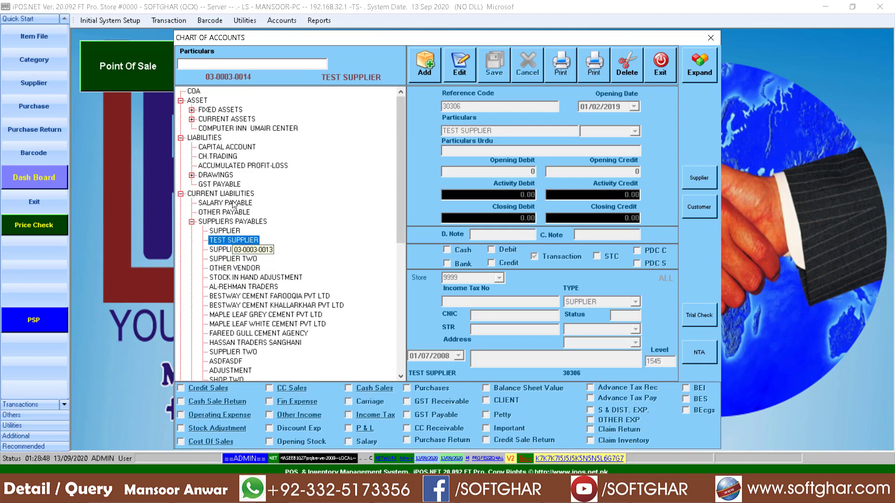
left_click(192, 119)
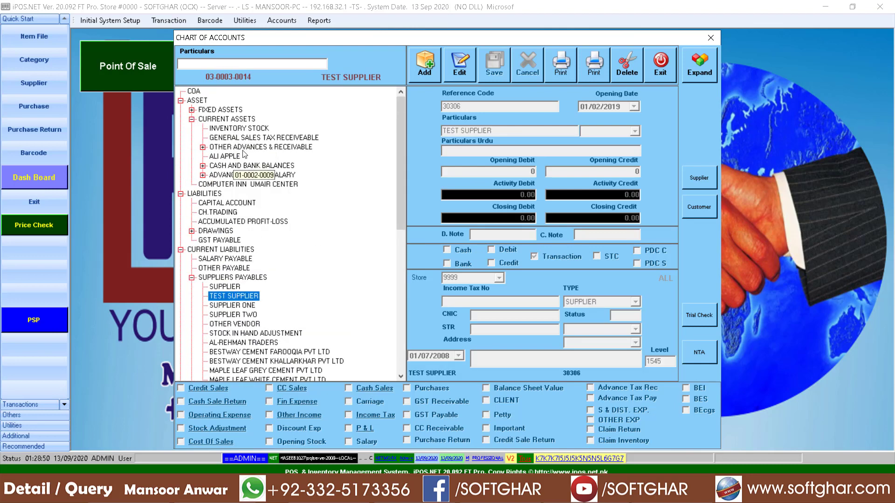
double_click(257, 147)
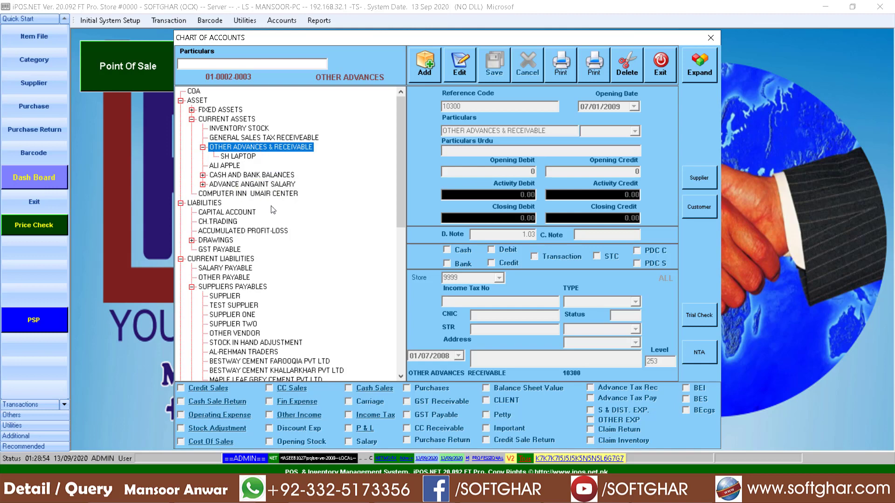
left_click(192, 119)
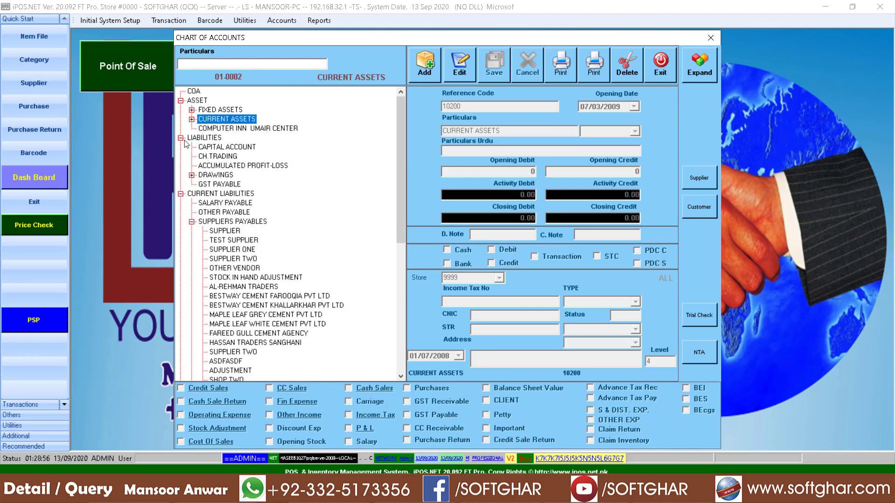
left_click(180, 138)
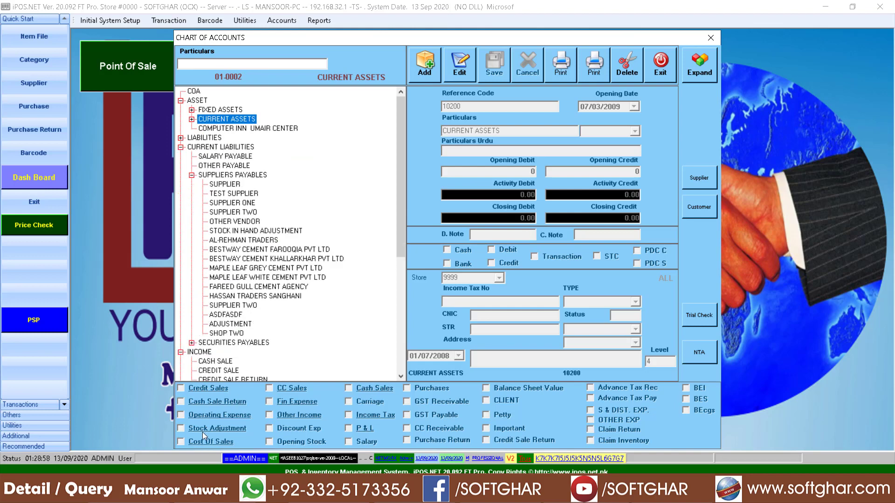
- Expand Utility Bill under Admin & General Expenses and display the Electricity Bill account's details
scroll(243, 340, "down", 7)
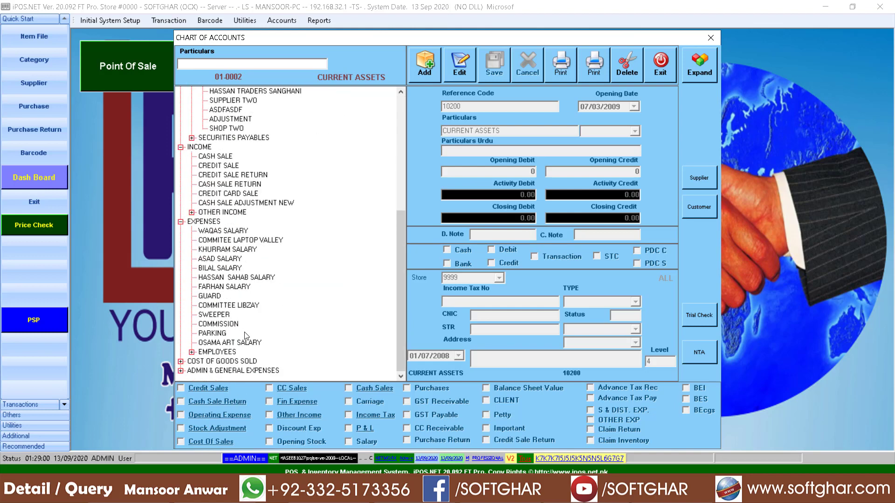
double_click(231, 371)
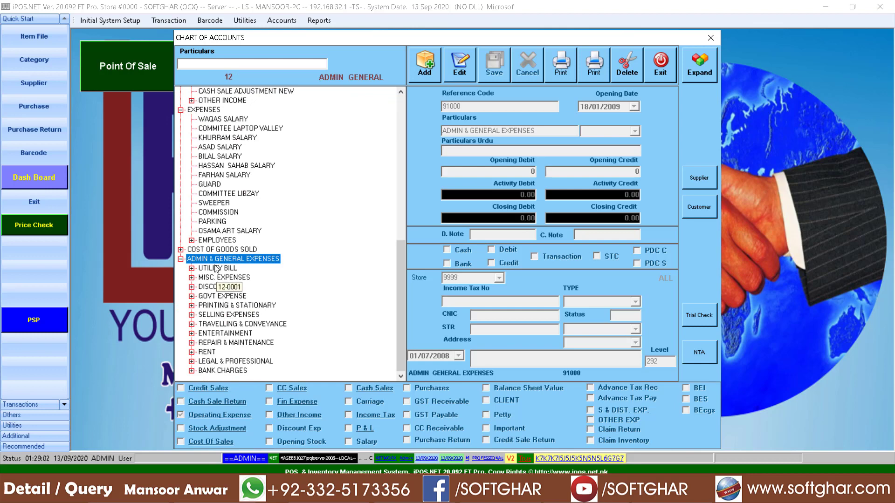
double_click(216, 269)
left_click(223, 278)
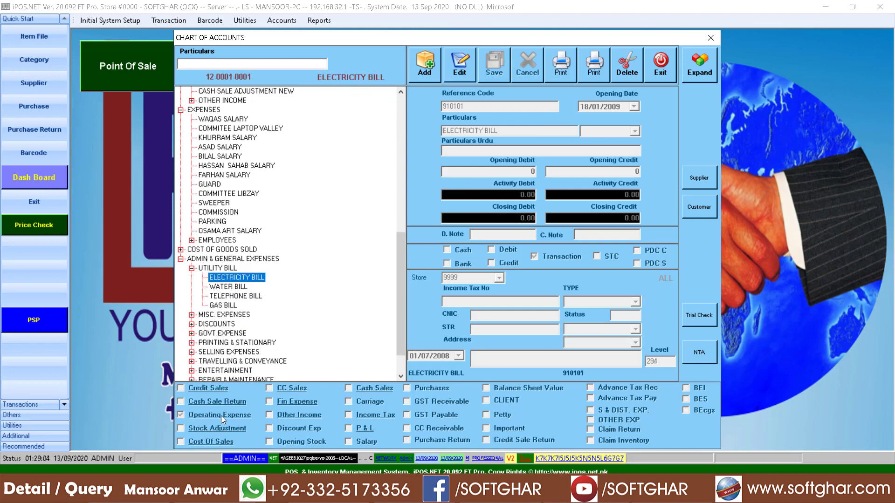
- Expand Cash and Bank Balances under Current Assets and examine the Petty Cash and Standard Chartered accounts
scroll(235, 256, "up", 3)
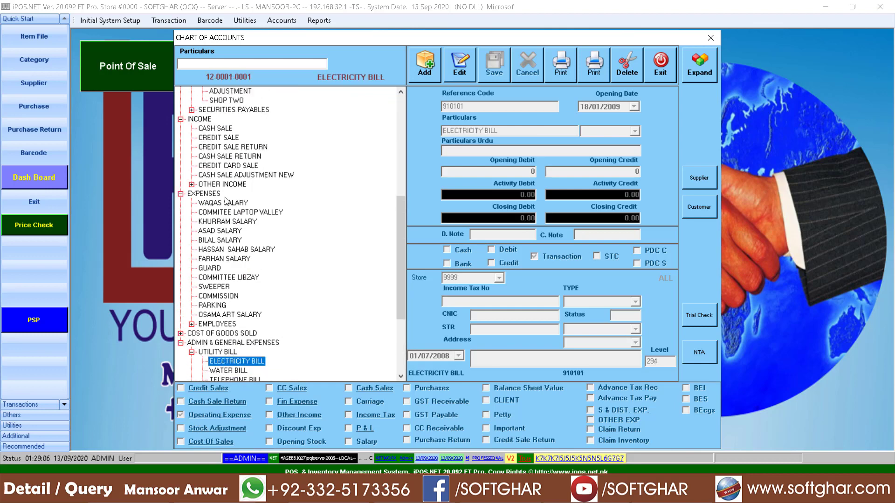
scroll(225, 202, "up", 8)
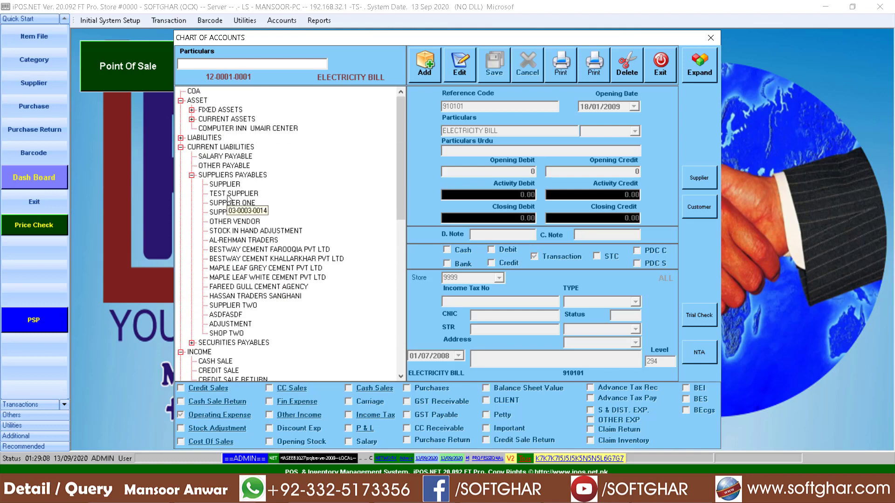
left_click(191, 119)
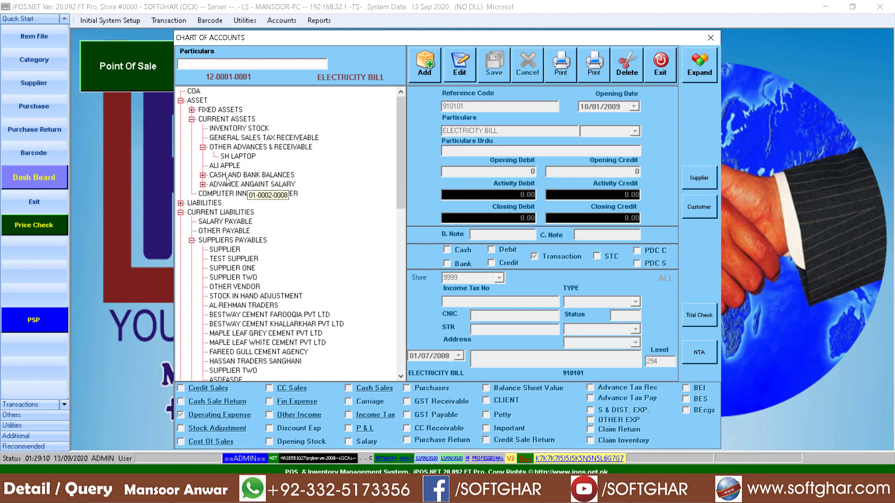
double_click(251, 175)
left_click(240, 184)
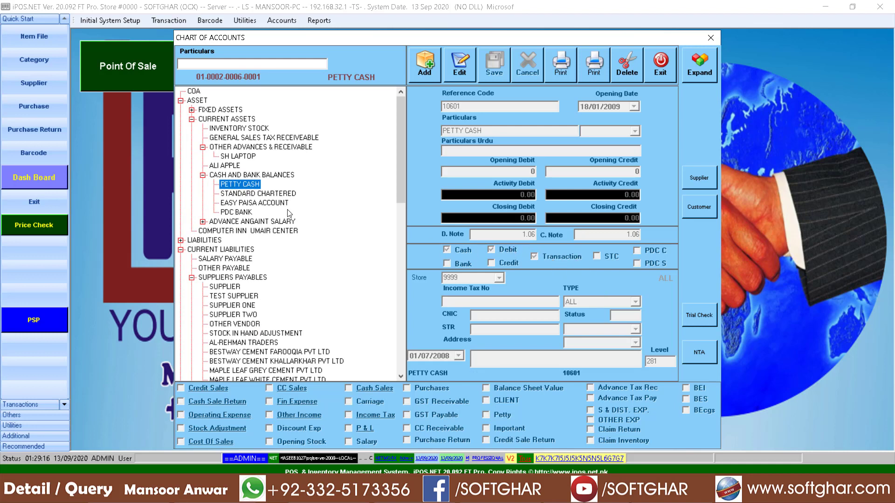
left_click(258, 193)
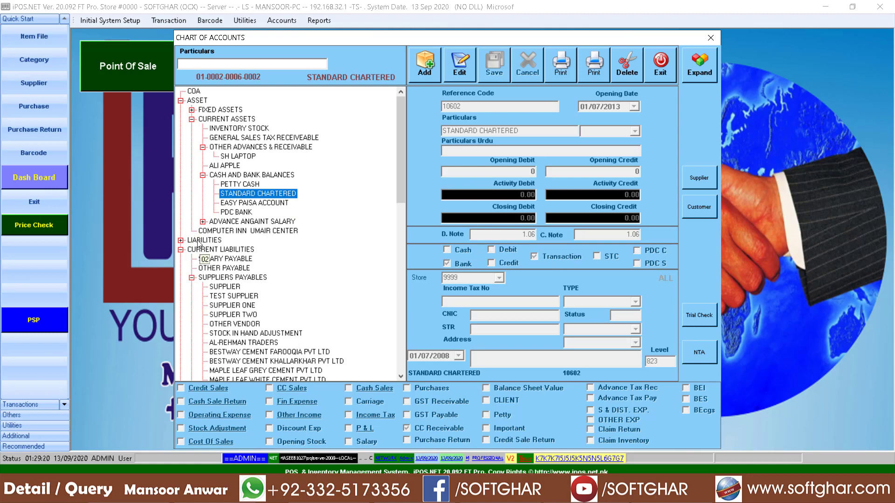
- Collapse Suppliers Payables and examine the Cash Sale, Credit Sale and Cash Sale Return accounts under Income
scroll(213, 229, "down", 2)
left_click(192, 221)
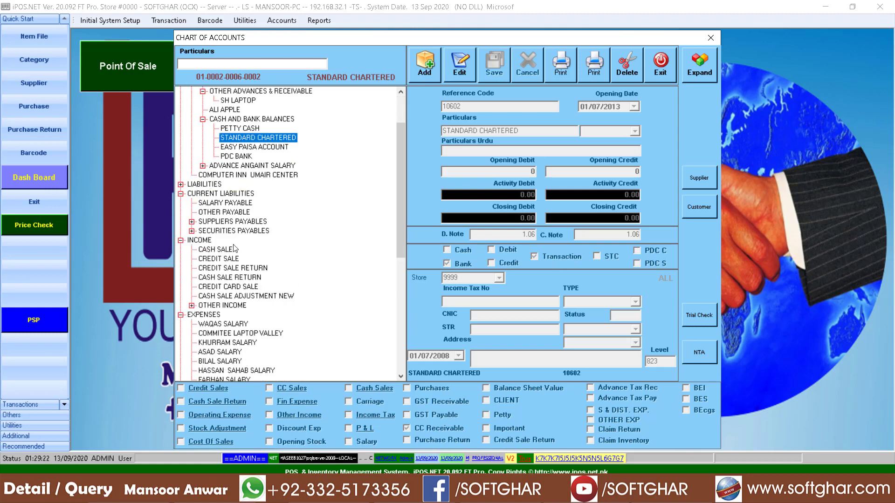
left_click(230, 251)
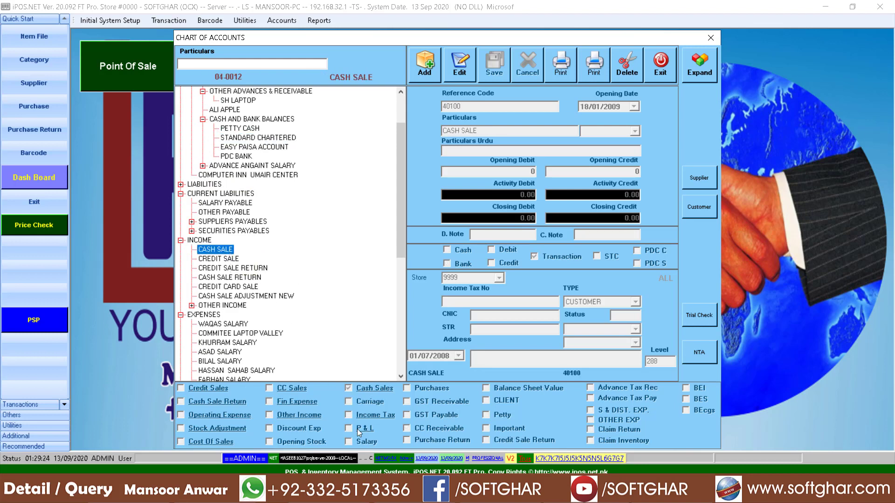
left_click(200, 260)
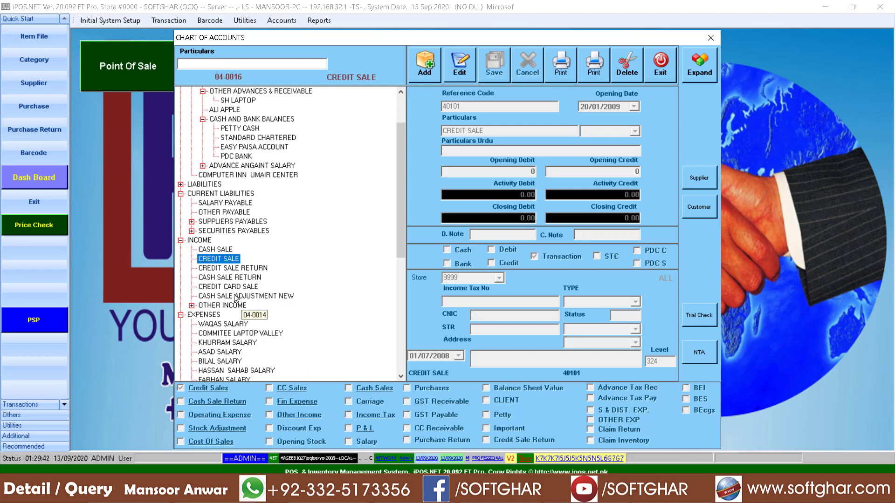
left_click(230, 277)
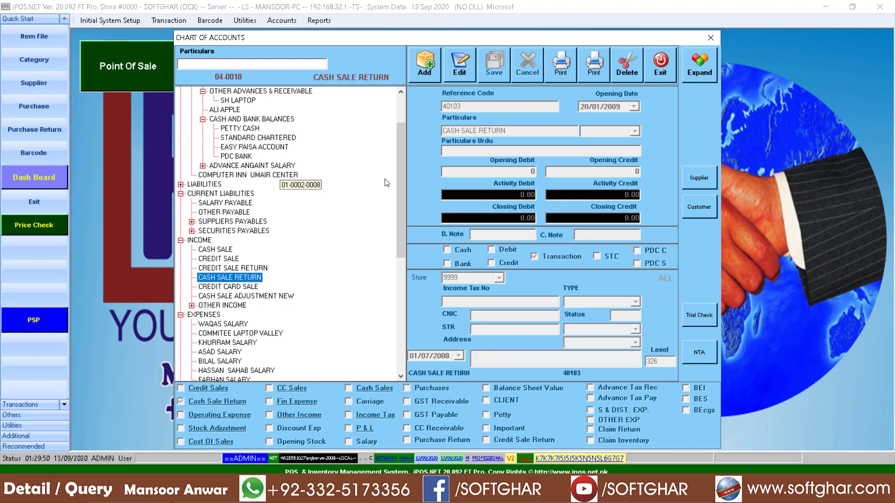
- Display the General Sales Tax Receiveable account's details under Current Assets
scroll(366, 181, "up", 2)
left_click(249, 140)
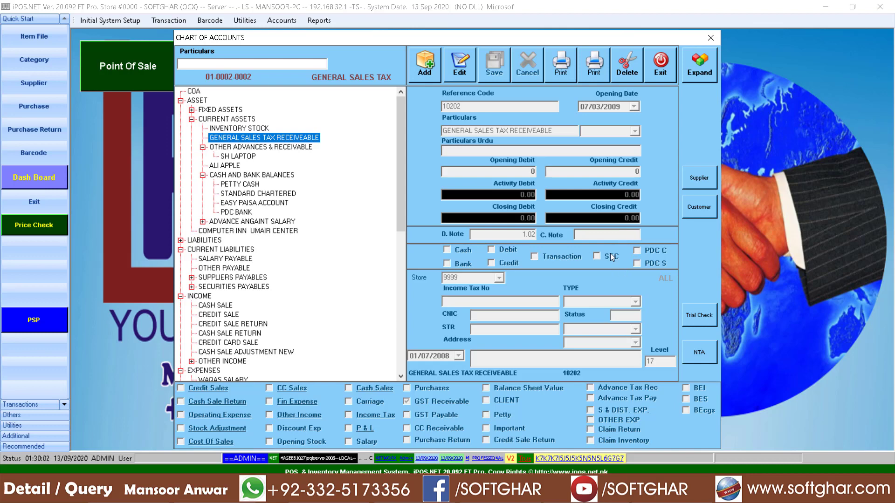
- Close the Chart of Accounts and open the Cash Payment voucher form
left_click(657, 65)
left_click(282, 20)
mouse_move(382, 33)
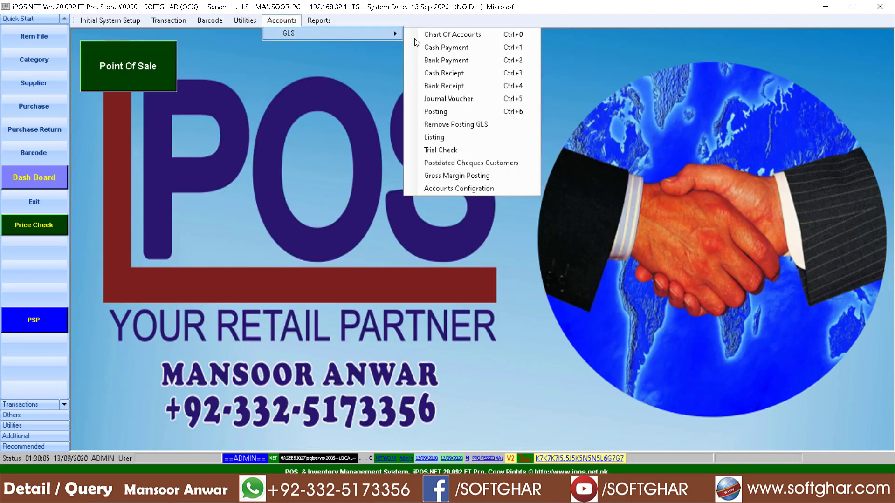
left_click(478, 47)
- Create a cash payment voucher on Petty Cash (code 10601) with the narration ZXVZXCVZ and save its header
left_click(321, 120)
left_click(275, 67)
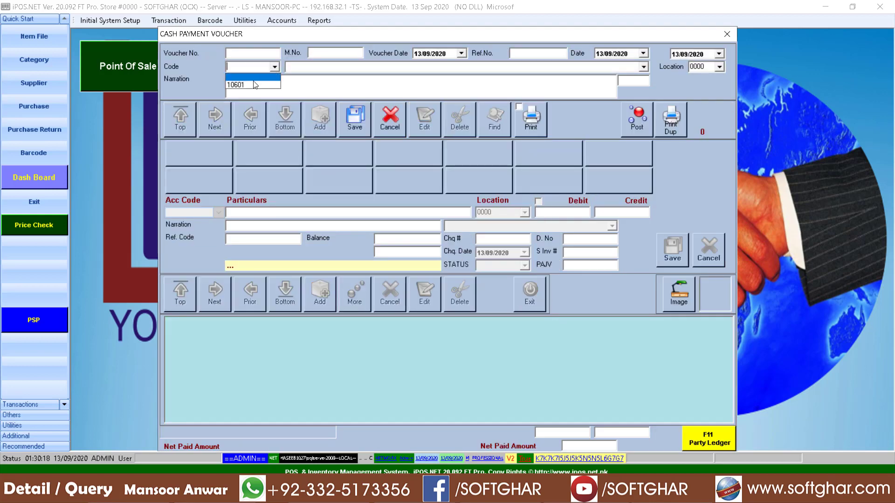
left_click(274, 80)
key("Return")
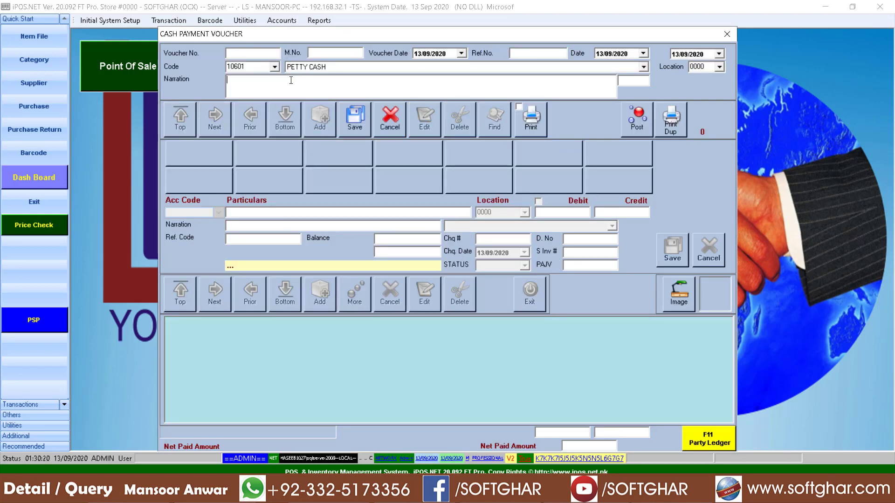
type("ZXVZXCVZ")
left_click(357, 122)
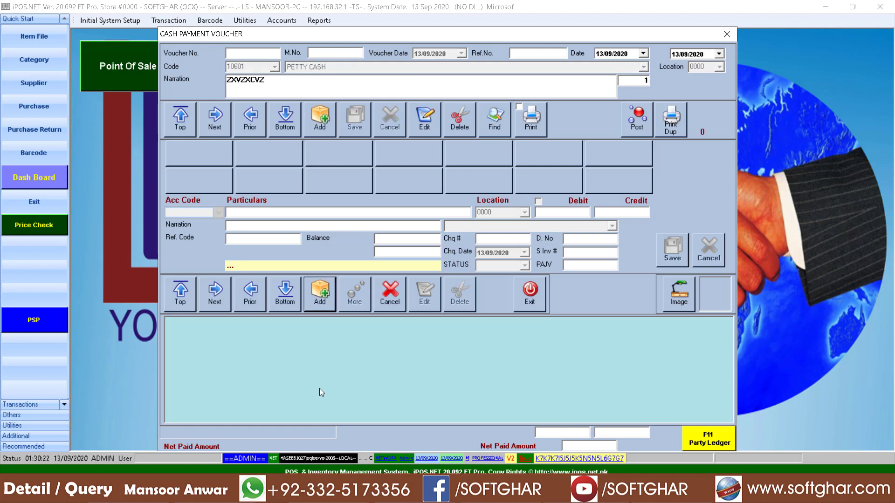
- Add a line to the cash payment voucher, search the accounts for /SU and choose TEST SUPPLIER
left_click(325, 307)
type("/SU")
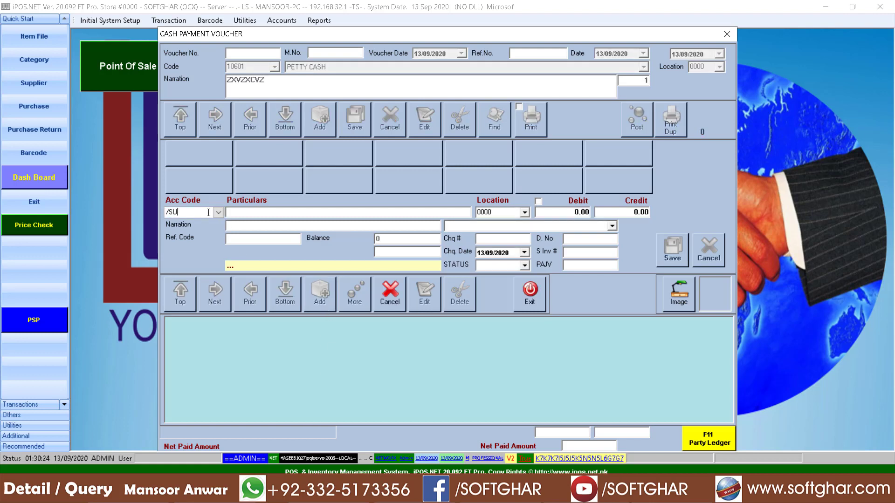
key("Return")
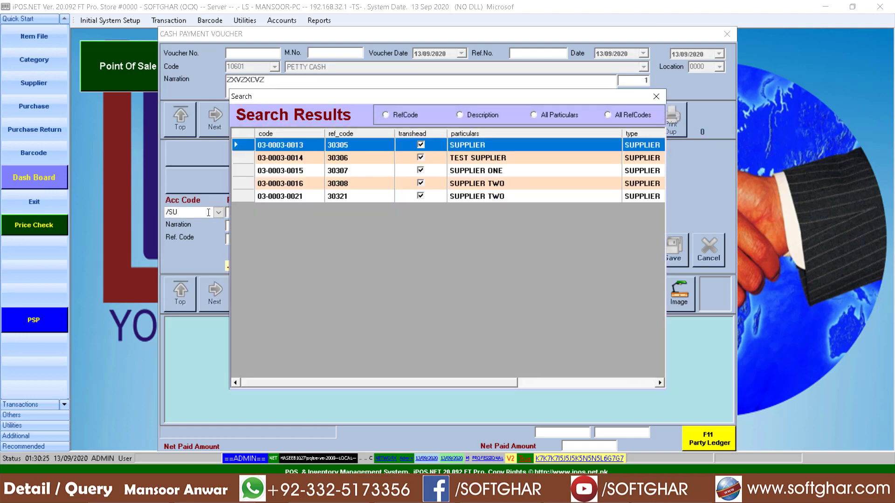
left_click(493, 162)
key("Return")
key("Return")
- Set the TEST SUPPLIER line's debit to 546666 and its narration to ADFASFASDFA
type("546666")
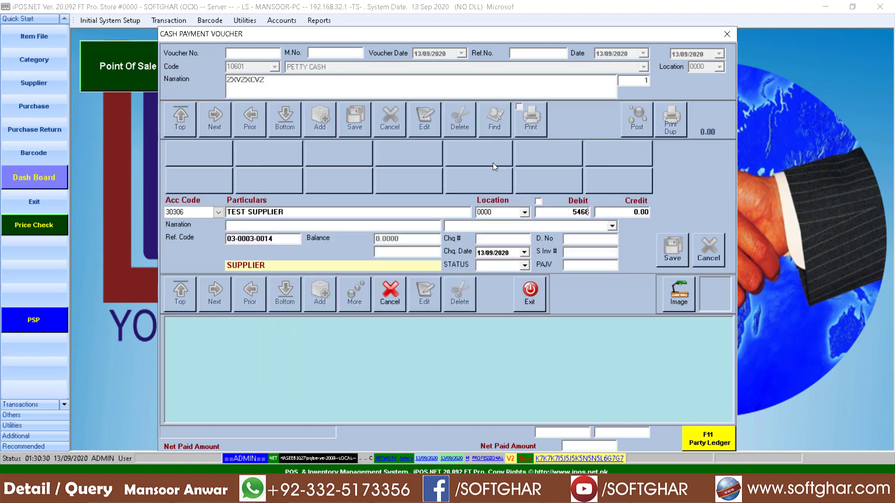
key("Return")
key("Return")
left_click(297, 230)
type("ADFASFASDFA")
key("Return")
key("Return")
key("Return")
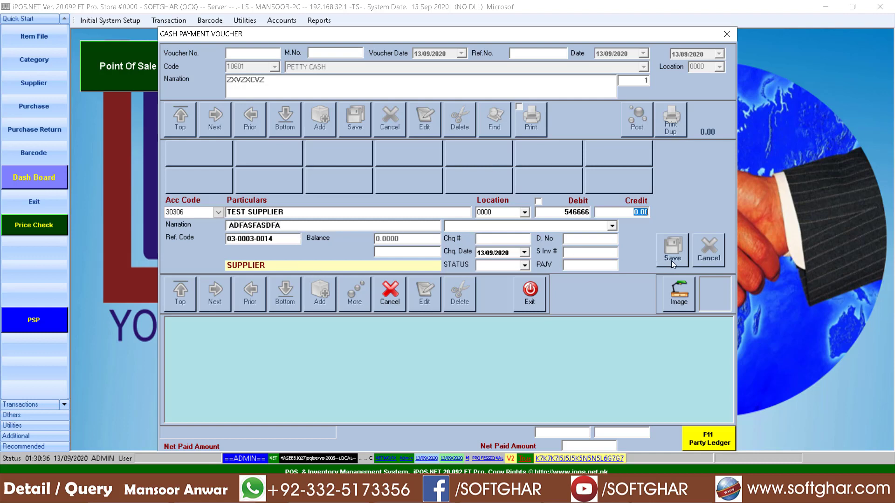
- Save the TEST SUPPLIER line, then post the cash payment voucher and exit the form
left_click(671, 261)
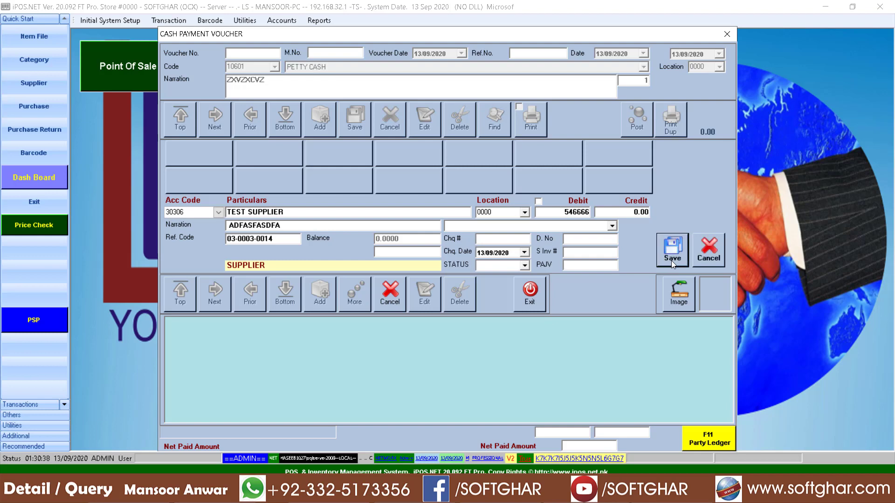
key("Right")
key("Return")
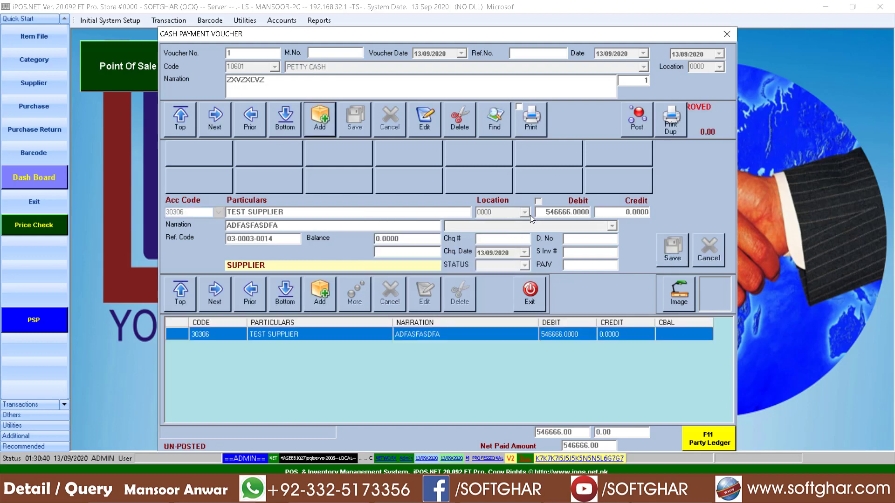
left_click(638, 126)
left_click(529, 292)
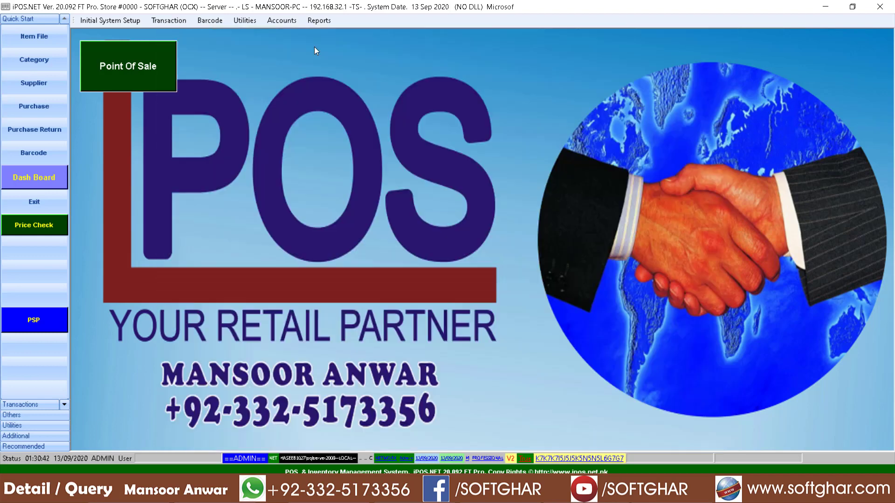
- Start a bank payment voucher on Standard Chartered (code 10602) and close the form without saving
left_click(276, 22)
mouse_move(352, 35)
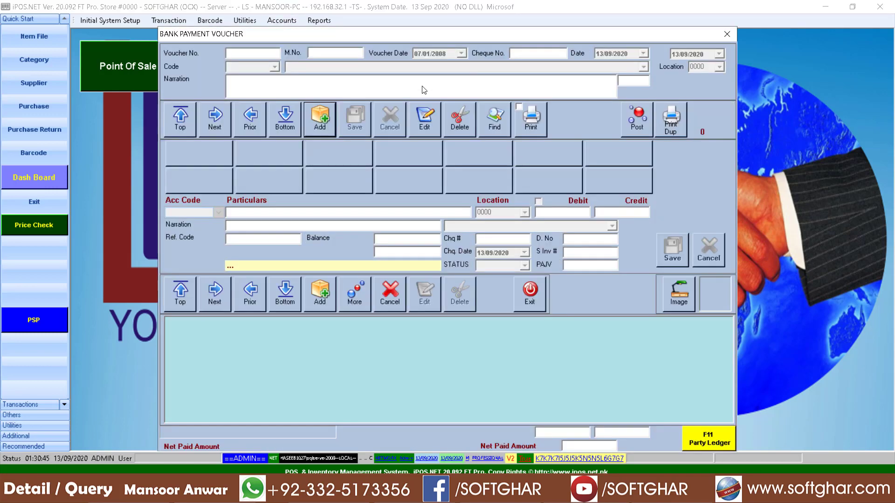
left_click(315, 114)
left_click(274, 67)
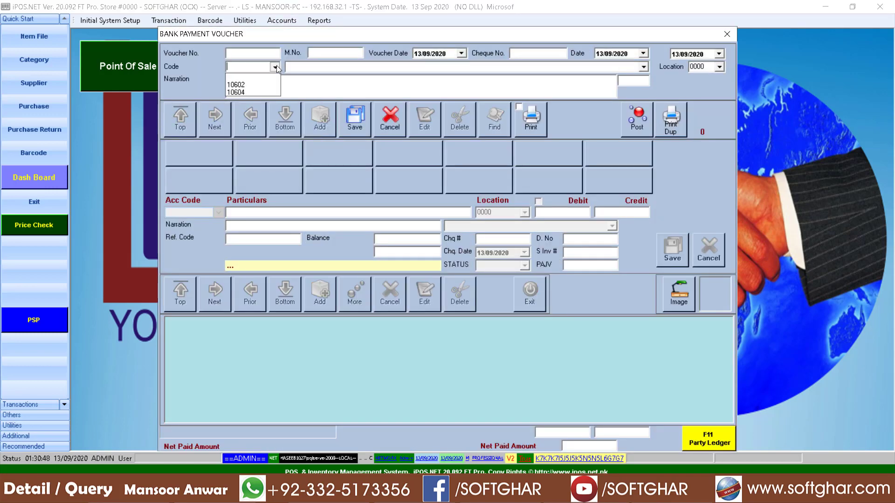
left_click(247, 84)
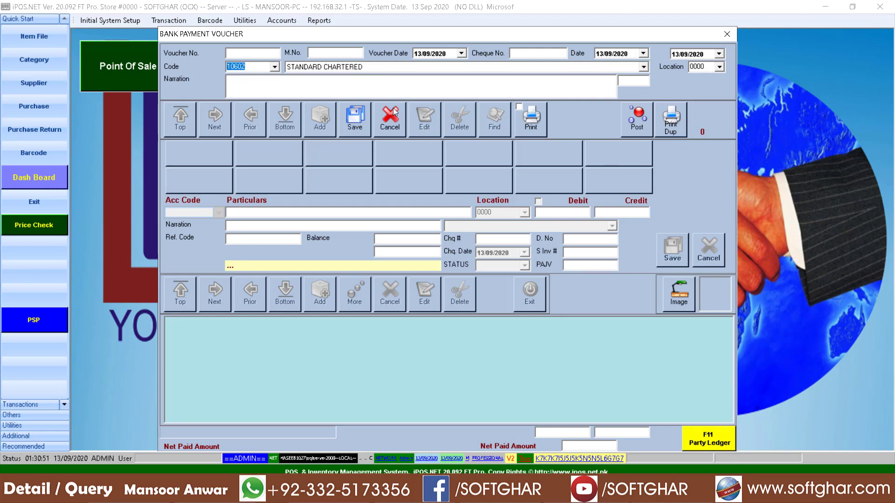
left_click(726, 34)
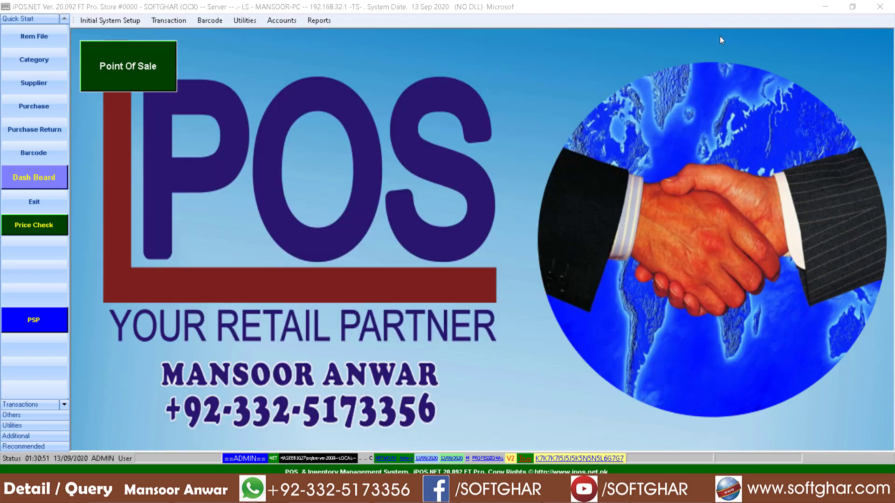
- Open the Journal Voucher form to view its layout and exit it
left_click(286, 21)
mouse_move(301, 33)
left_click(504, 110)
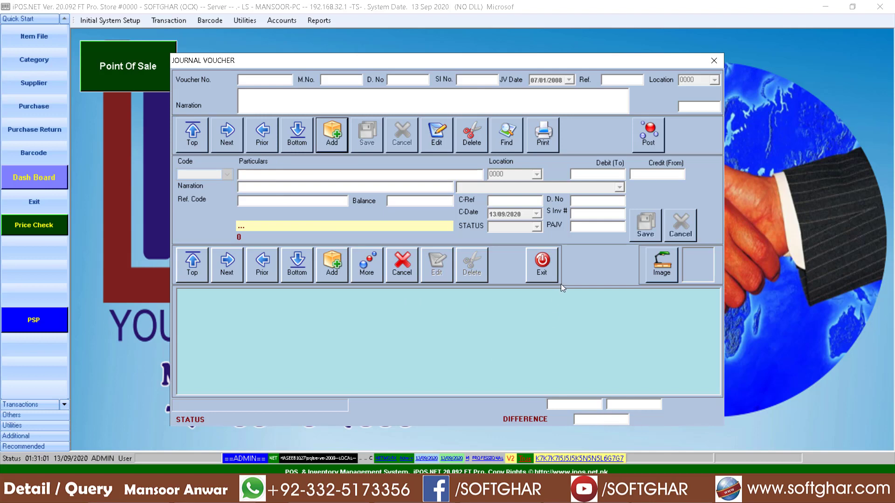
left_click(543, 265)
- Open the Accounts Configration form to view its fields and exit it
left_click(281, 20)
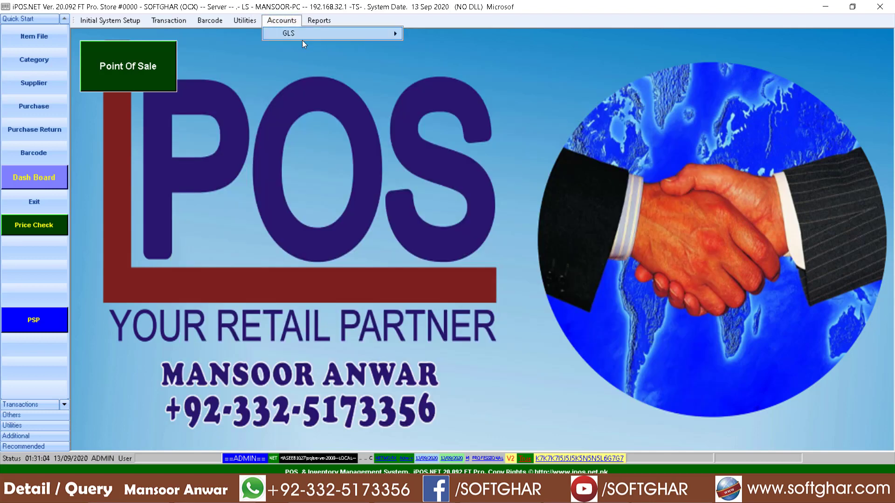
mouse_move(362, 31)
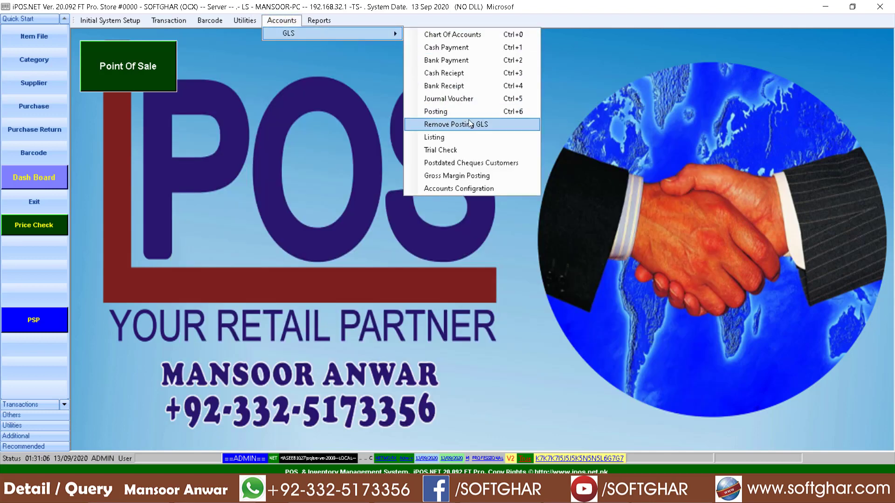
left_click(471, 195)
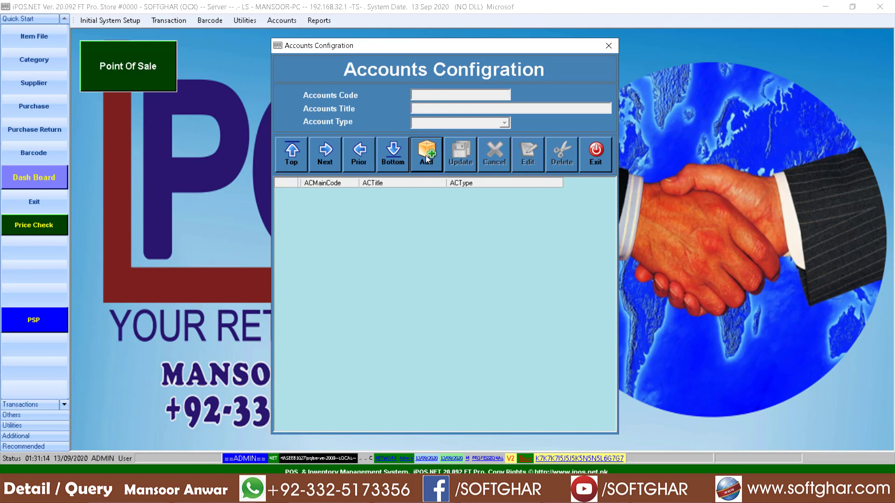
left_click(597, 154)
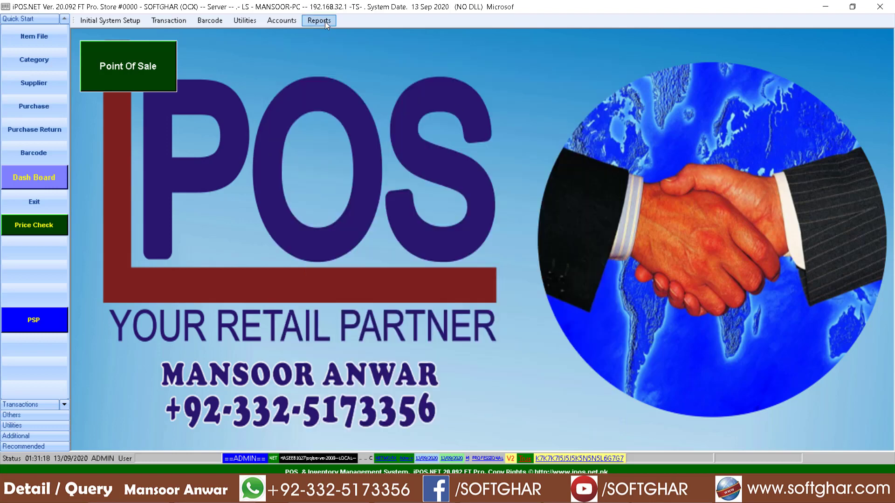
- Open the Financial Ledger report and post all vouchers from it
left_click(320, 20)
mouse_move(377, 98)
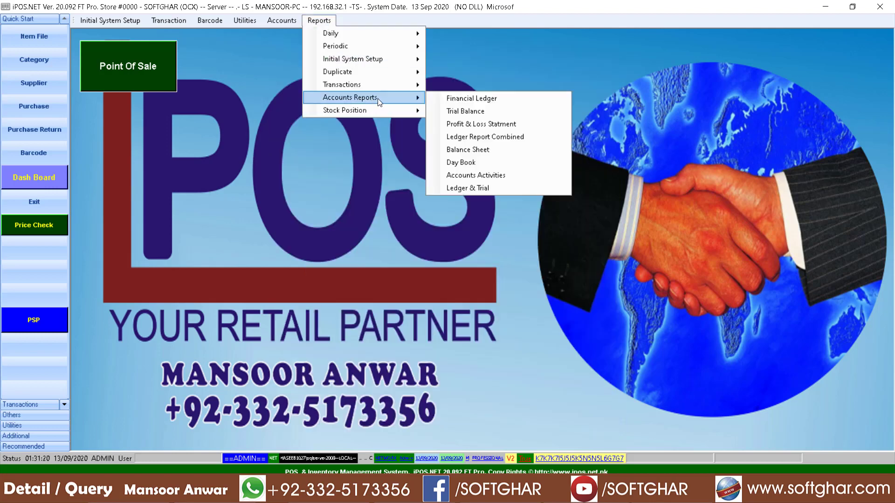
left_click(489, 102)
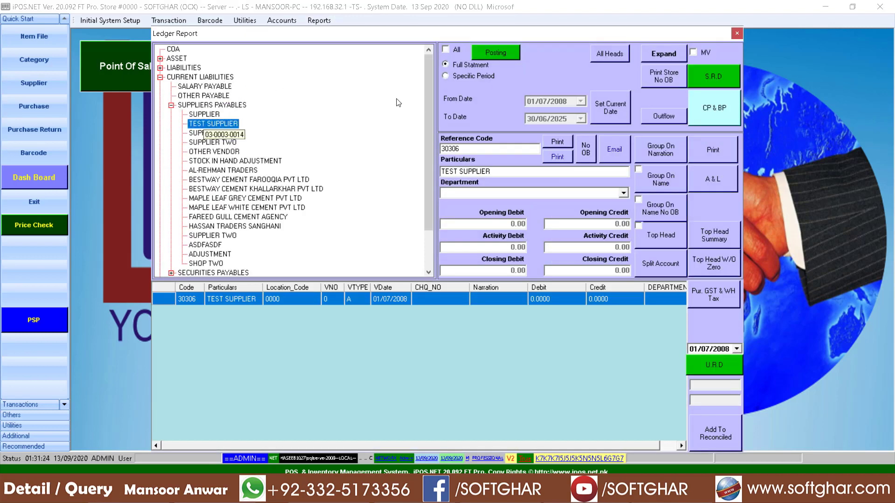
left_click(496, 51)
left_click(413, 208)
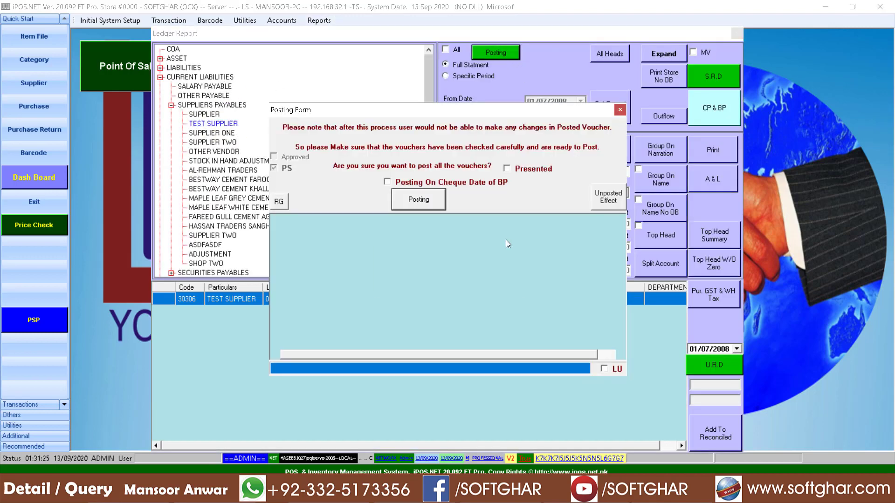
left_click(492, 280)
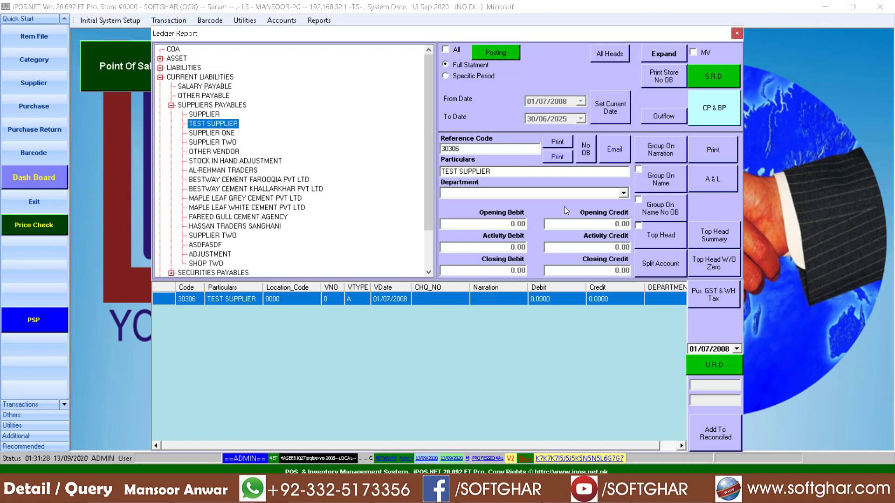
- Search the ledger accounts for TEST SUPPLIER and preview its Financial Ledger Report
left_click_drag(490, 150, 224, 124)
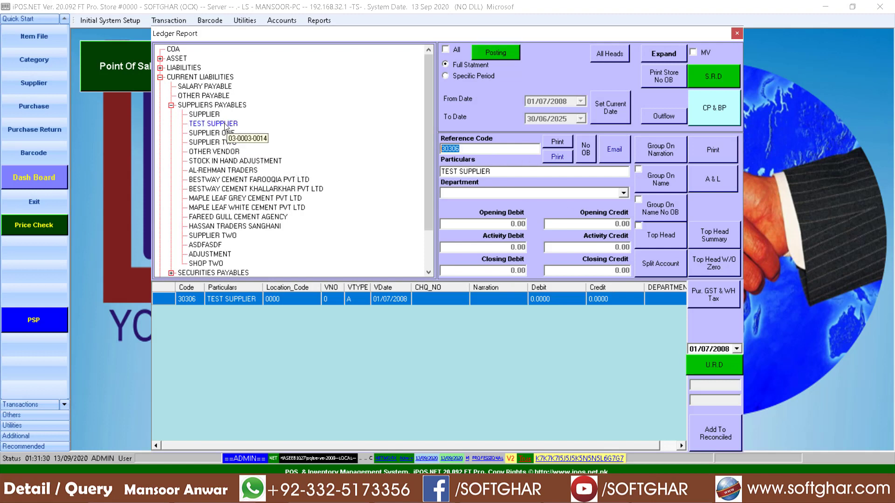
type("ASD")
key("Return")
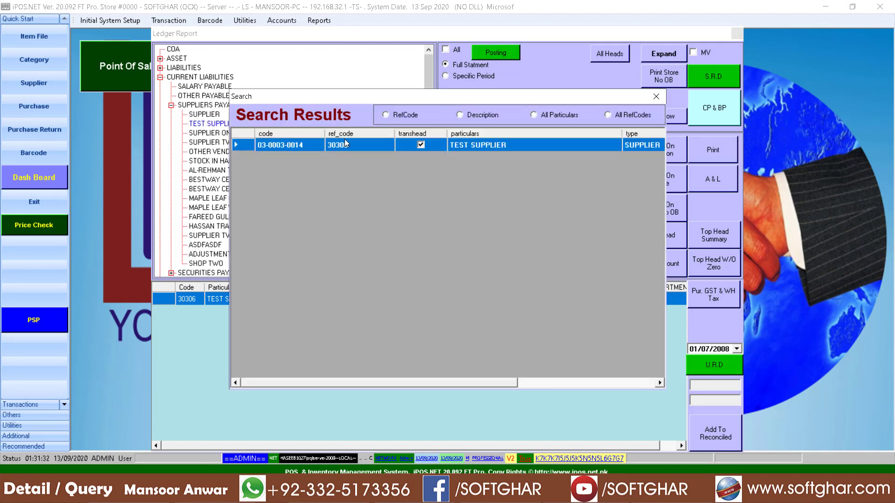
double_click(500, 147)
left_click(553, 145)
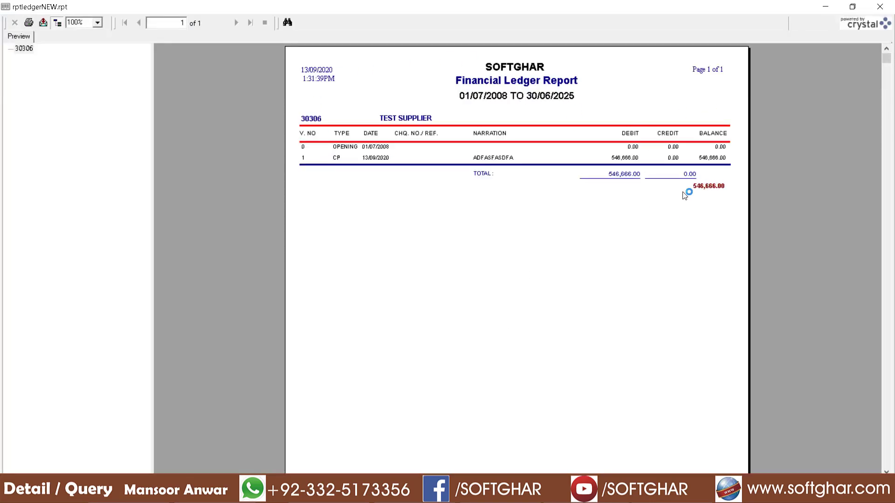
left_click(720, 191)
left_click(879, 6)
- Select AL-REHMAN TRADERS under Suppliers Payables and close the Ledger Report
left_click(219, 198)
left_click(219, 170)
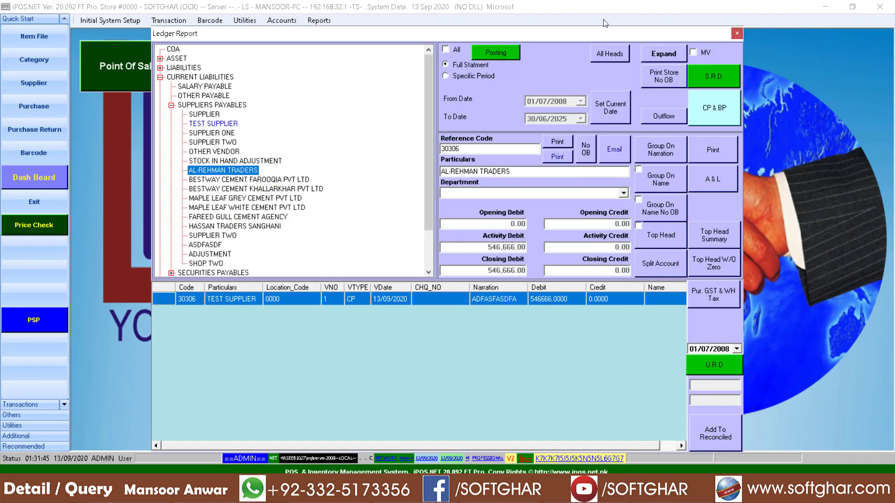
left_click(736, 33)
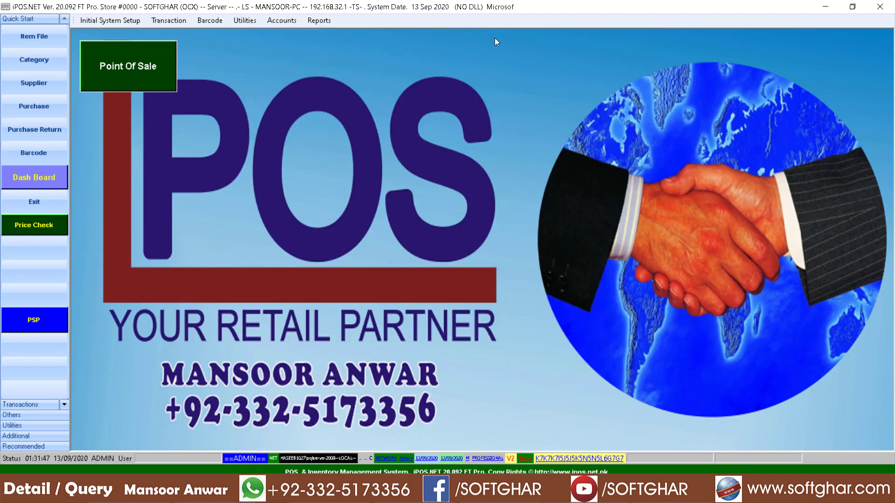
- Open the Trial Balance report and prepare the full statement at level 4
left_click(324, 20)
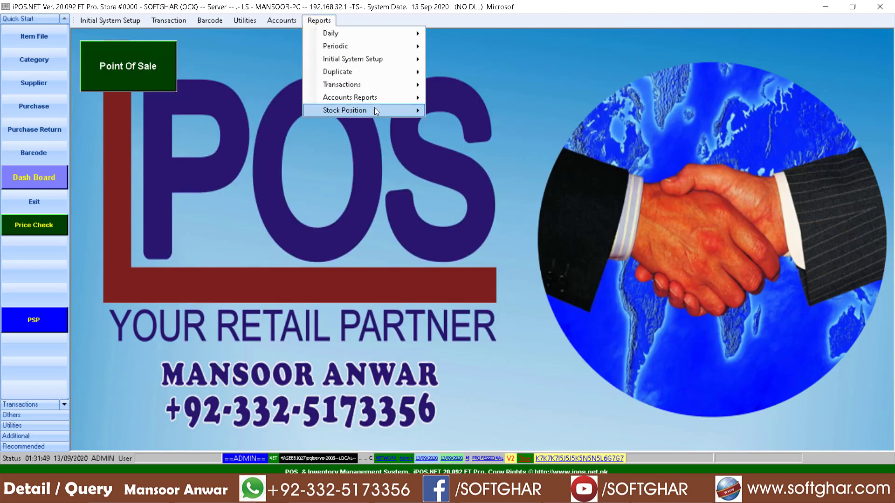
mouse_move(380, 98)
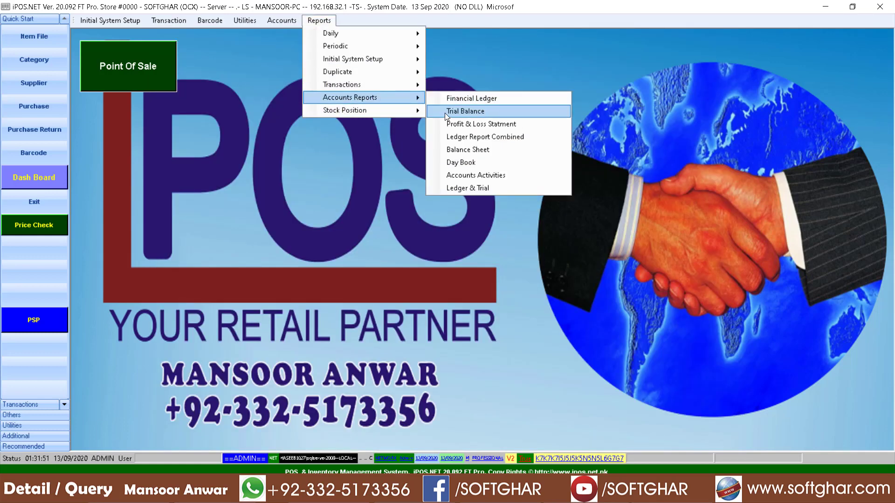
left_click(469, 111)
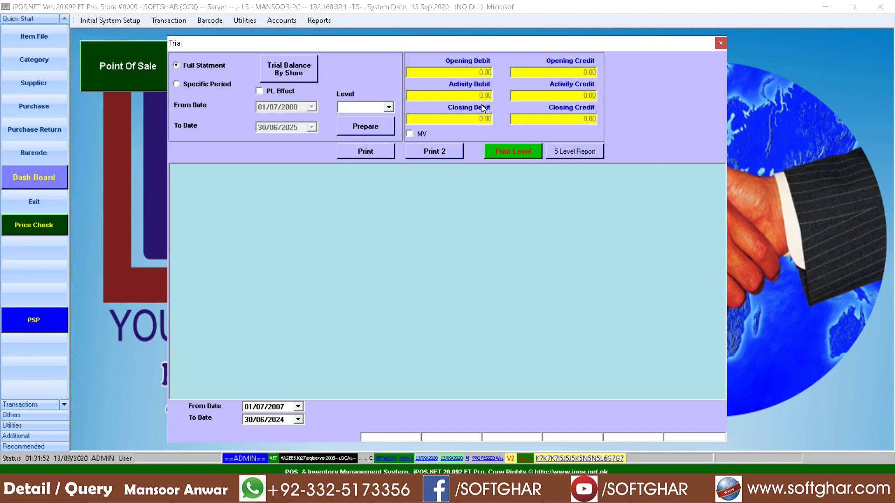
left_click(388, 107)
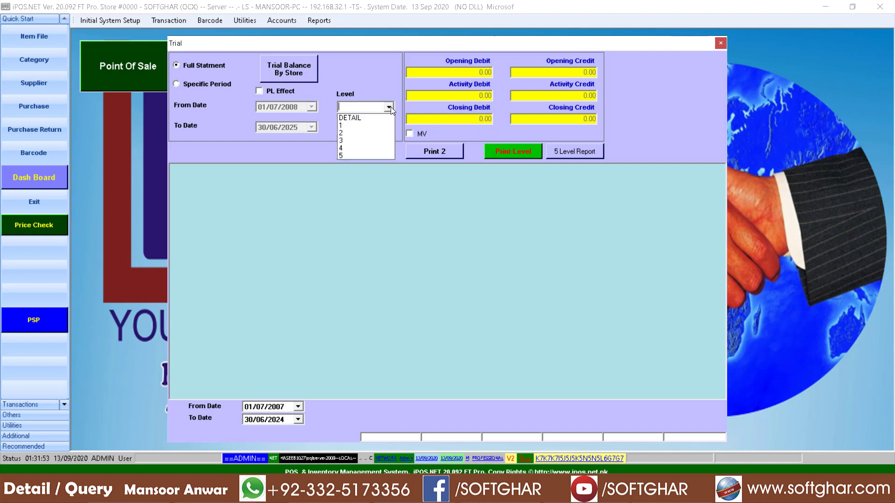
left_click(356, 118)
left_click(365, 130)
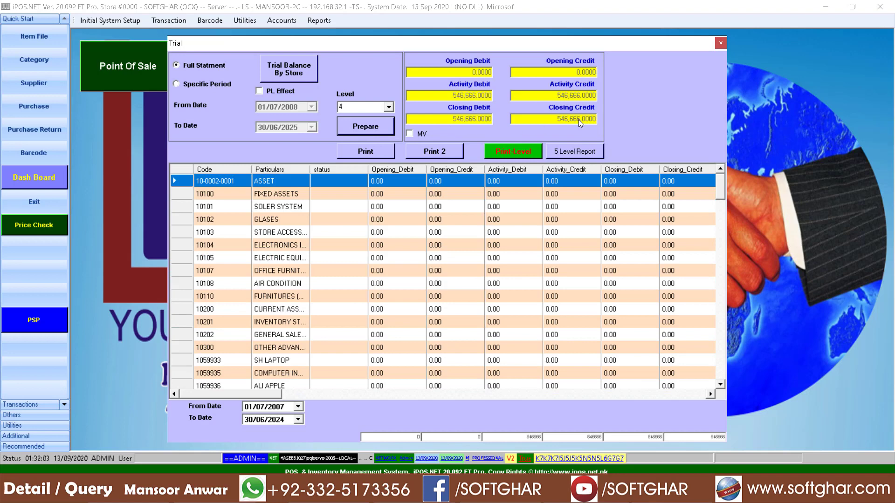
- Preview the standard trial balance printout with the default printer setup, browse its groups through 8.00, and close it
left_click(373, 151)
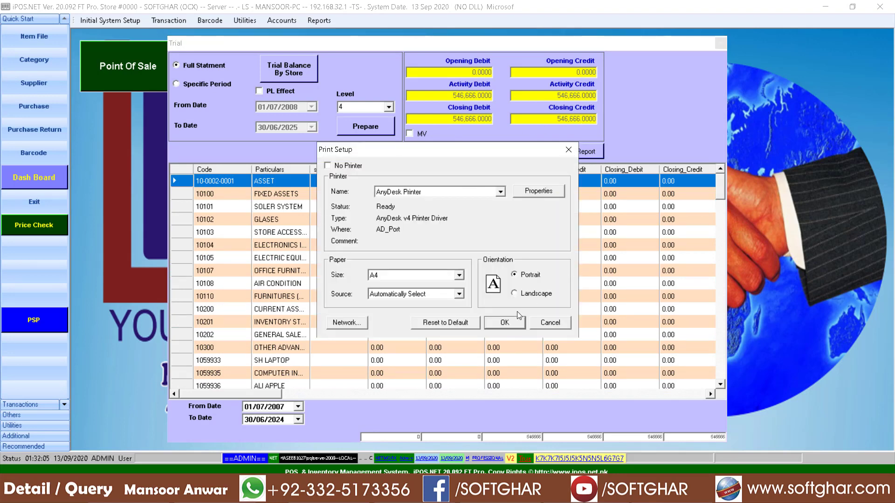
left_click(504, 322)
left_click(21, 59)
left_click(21, 90)
left_click(20, 101)
left_click(21, 112)
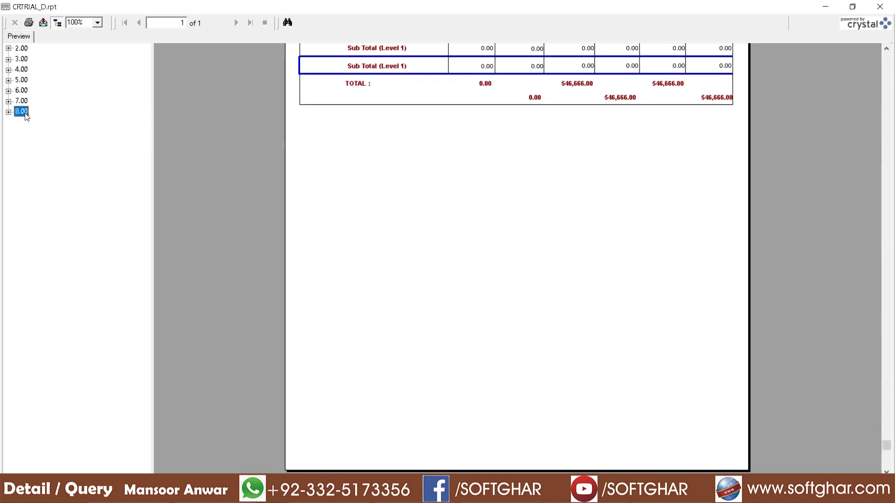
left_click(879, 6)
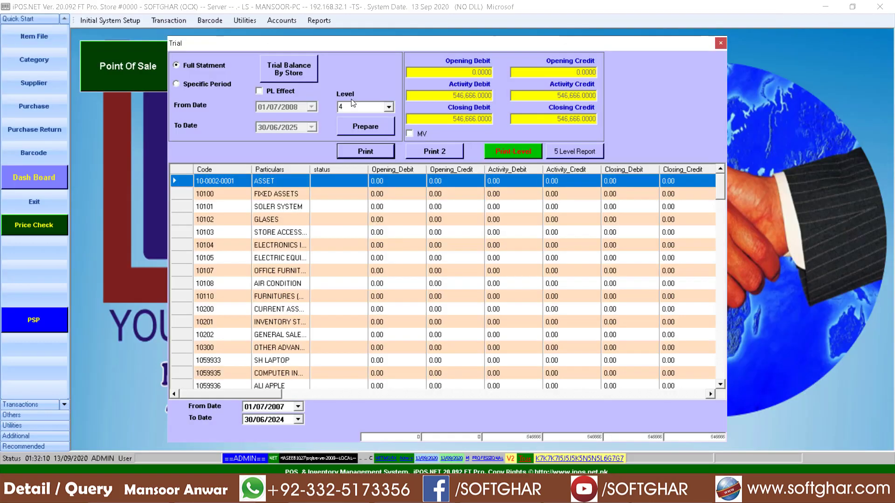
- Prepare the trial balance again with the level set to 4
left_click(388, 107)
left_click(351, 140)
left_click(366, 121)
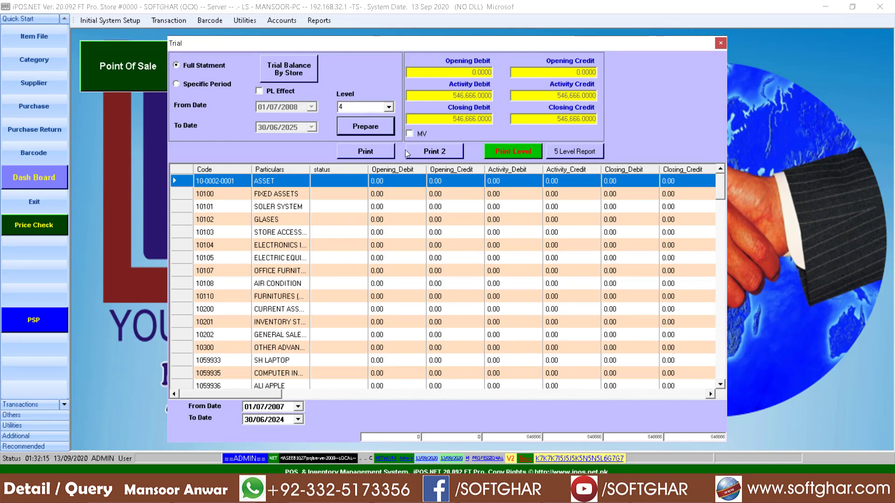
- Preview the second trial balance print format, browse its groups to 7.00, and close the report and the Trial form
left_click(371, 149)
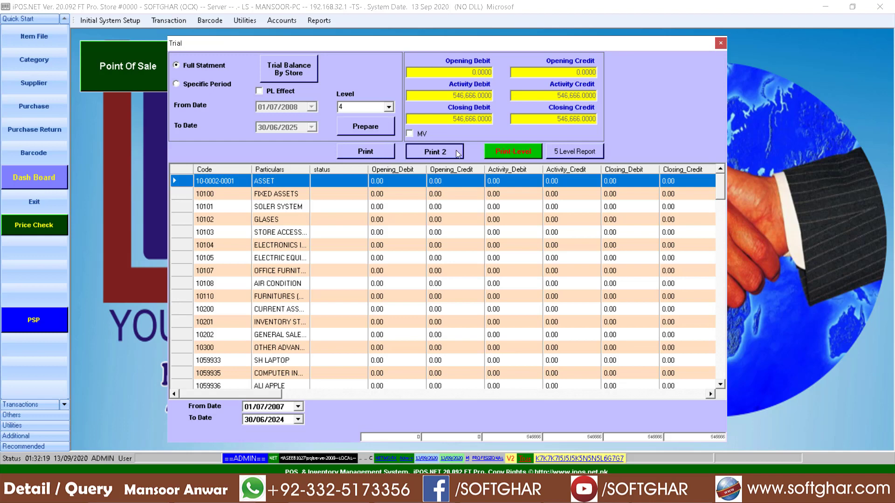
left_click(508, 322)
left_click(19, 78)
left_click(21, 103)
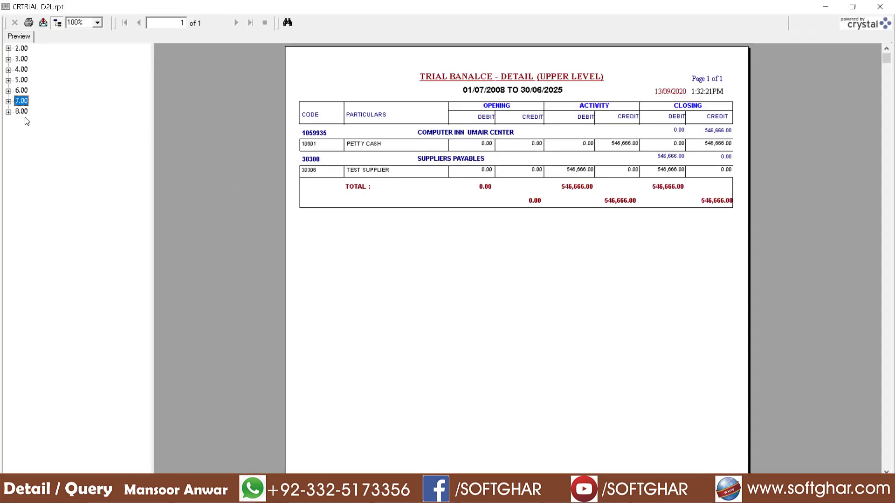
left_click(880, 6)
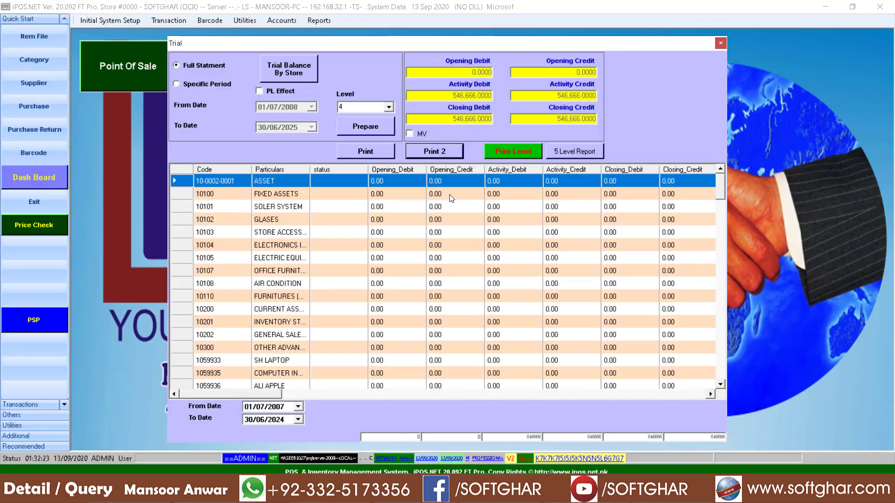
left_click(720, 42)
- Open the Profit & Loss Statement and generate it for 01/09/2020 to 13/09/2020
left_click(319, 20)
mouse_move(349, 98)
left_click(470, 125)
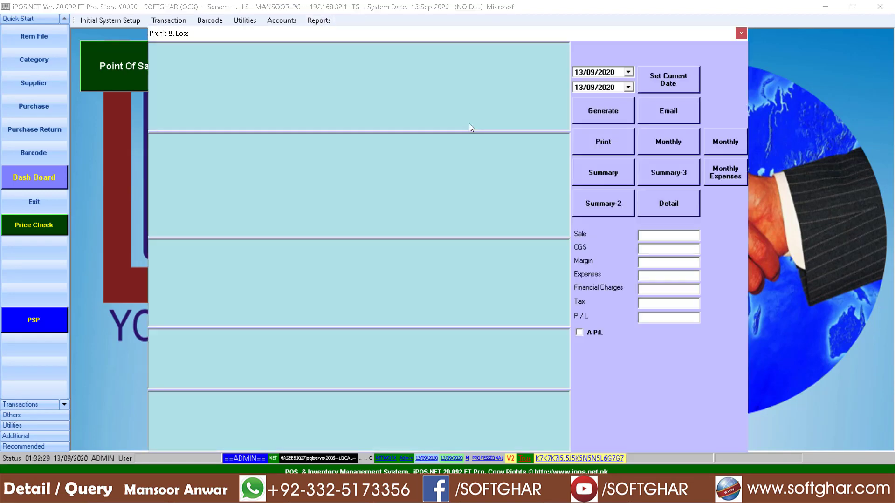
type("01")
left_click(597, 111)
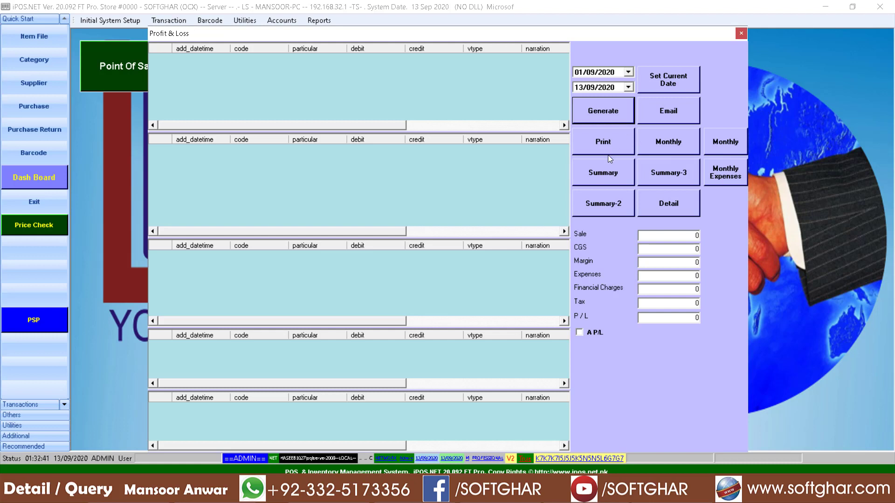
- Preview the Summary and Summary-2 versions of the profit and loss statement, and exit the Profit & Loss form
left_click(601, 181)
left_click(516, 326)
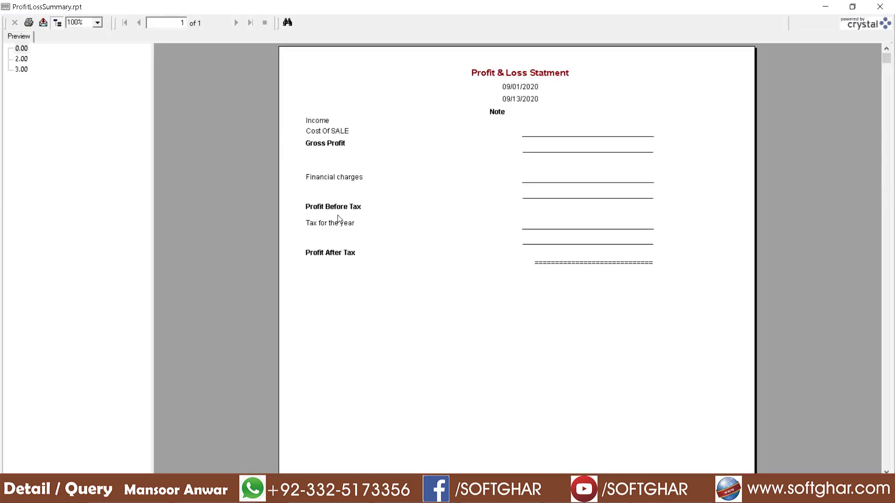
key("alt+F4")
left_click(599, 206)
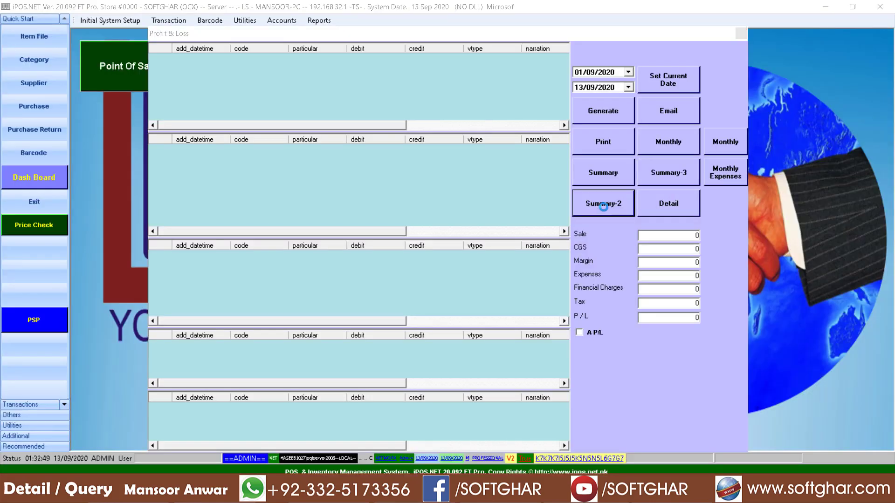
left_click(512, 321)
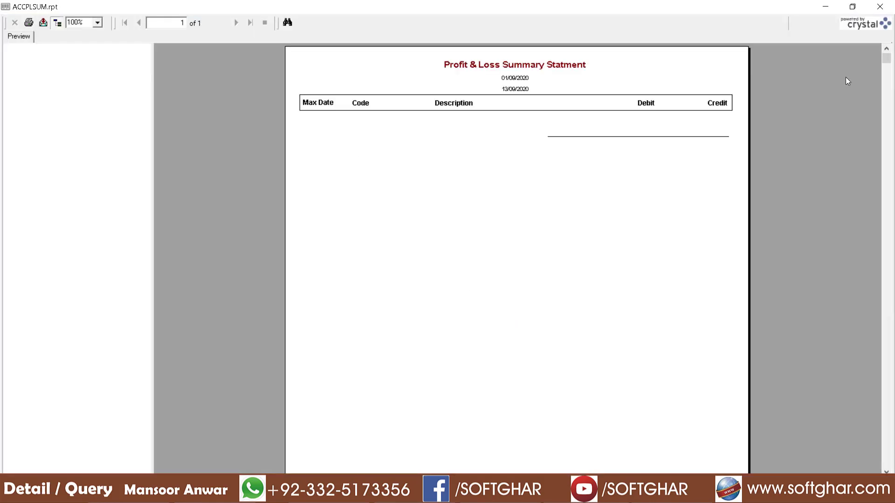
left_click(879, 6)
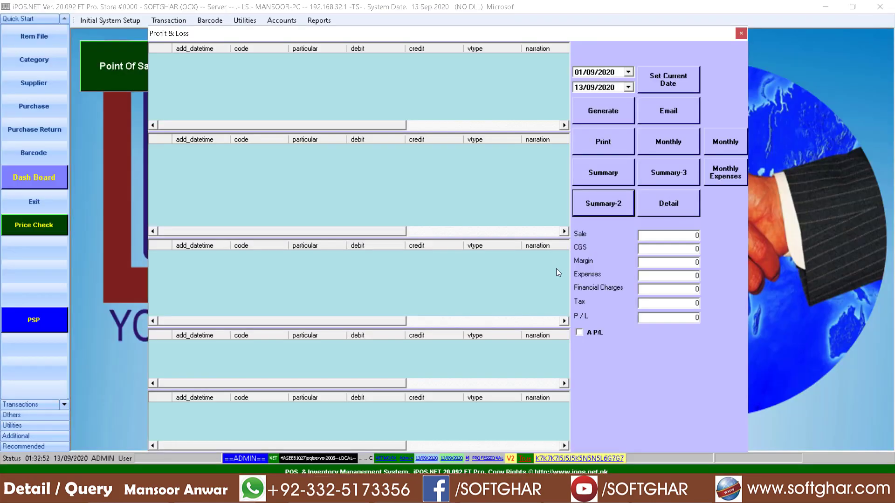
left_click(741, 34)
- Open the Balance Sheet report and prepare the full statement with PL Effect enabled
left_click(324, 19)
mouse_move(401, 98)
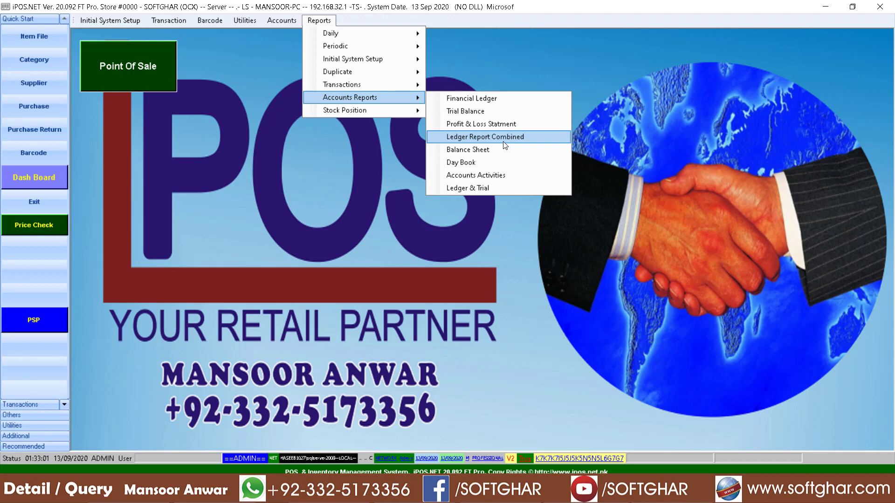
left_click(477, 151)
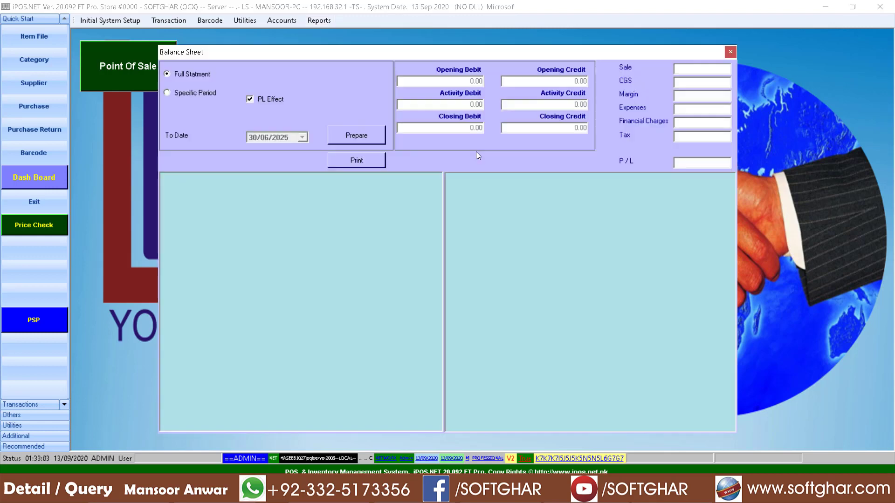
left_click(363, 136)
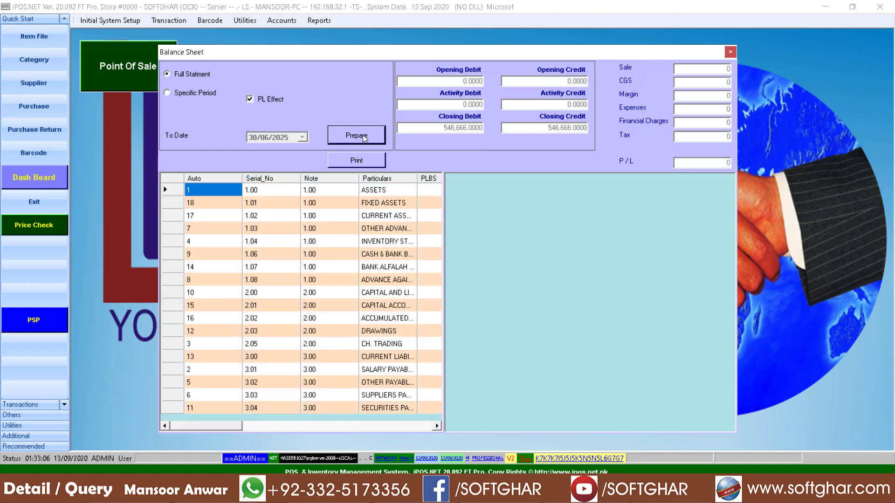
- Preview the balance sheet printout with the default printer setup and examine its assets, capital and liabilities
left_click(361, 165)
left_click(504, 323)
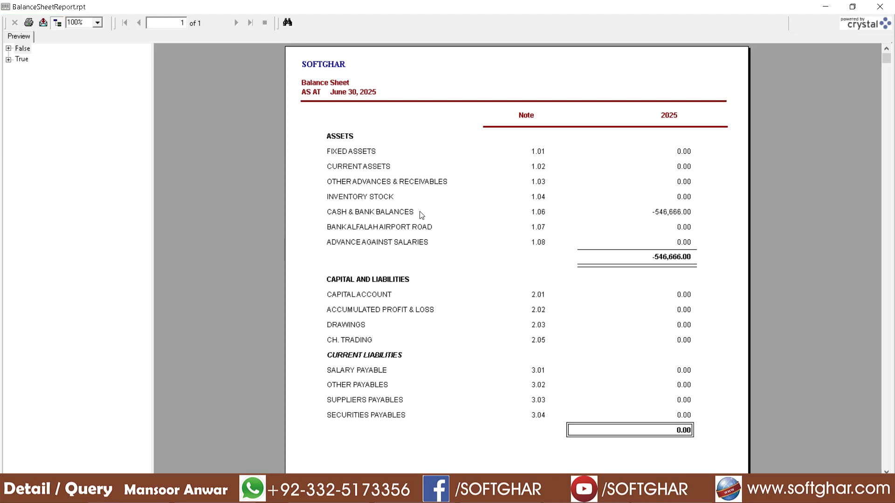
scroll(523, 359, "down", 4)
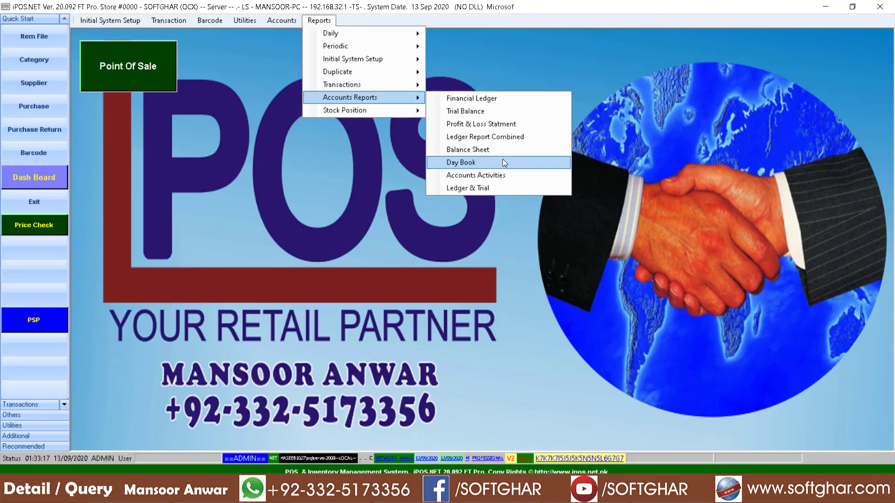